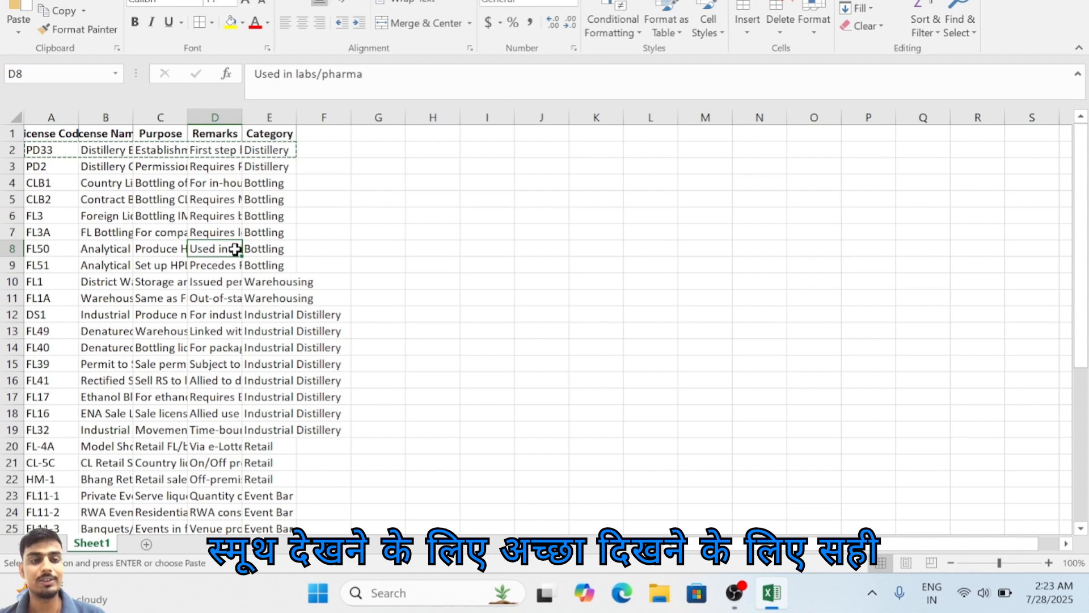
Step: Try selecting the whole license data range, including the header row
{"action": "left_click", "coordinate": [151, 180]}
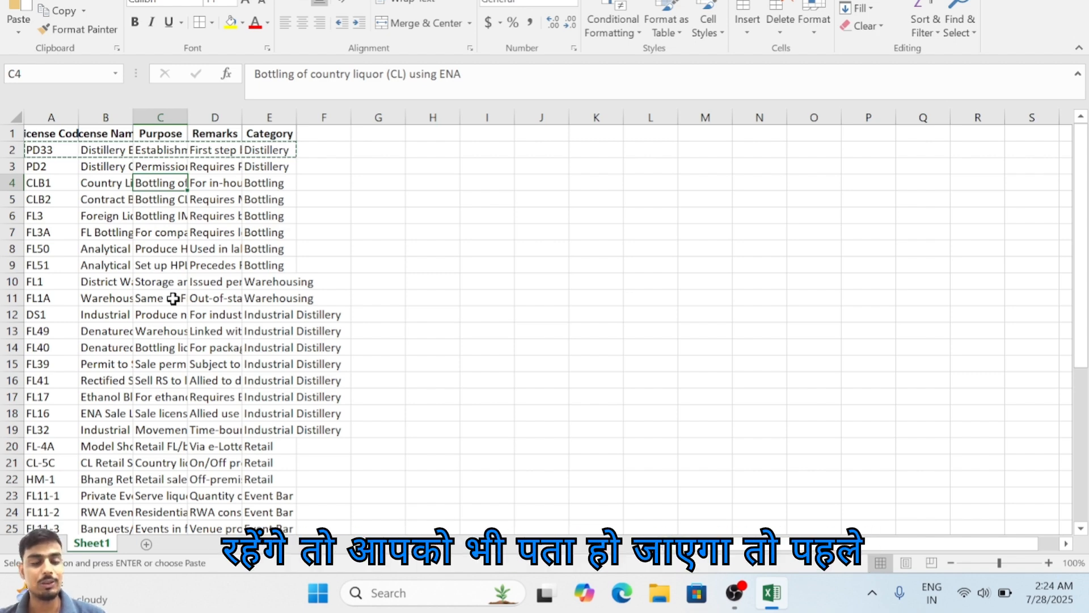
{"action": "left_click", "coordinate": [176, 231]}
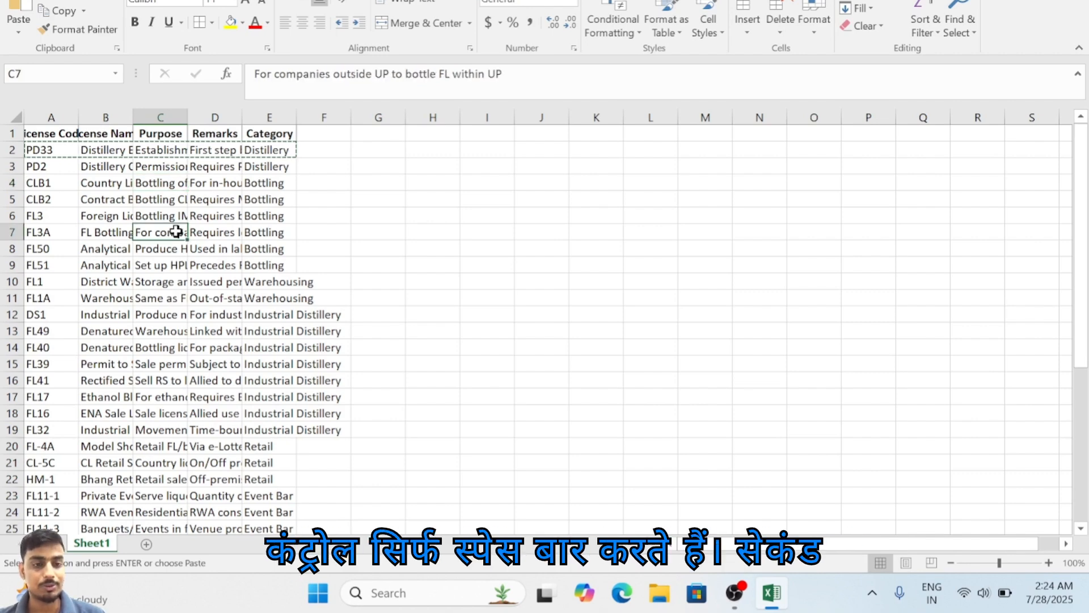
{"action": "key", "text": "ctrl+a"}
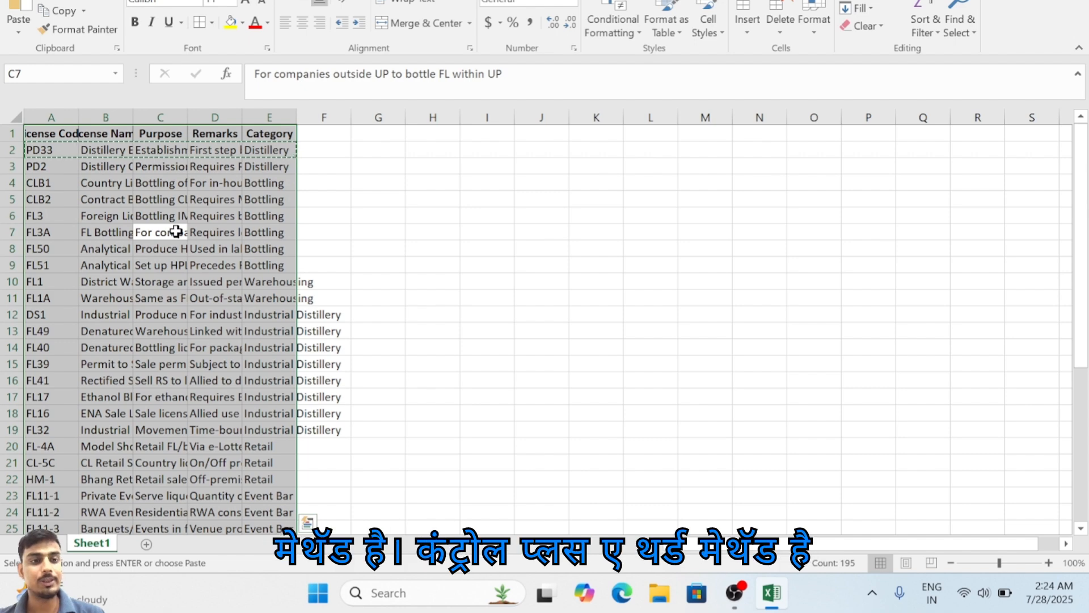
{"action": "left_click", "coordinate": [176, 231]}
{"action": "key", "text": "ctrl+a"}
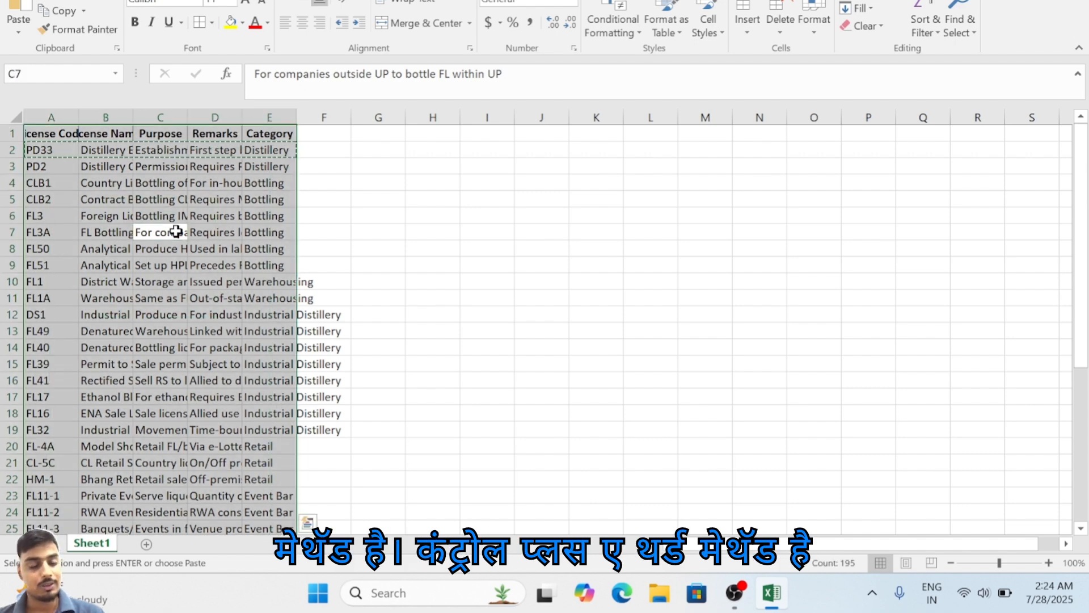
{"action": "left_click", "coordinate": [176, 232]}
{"action": "left_click_drag", "start_coordinate": [51, 133], "coordinate": [250, 430]}
{"action": "left_click", "coordinate": [250, 431]}
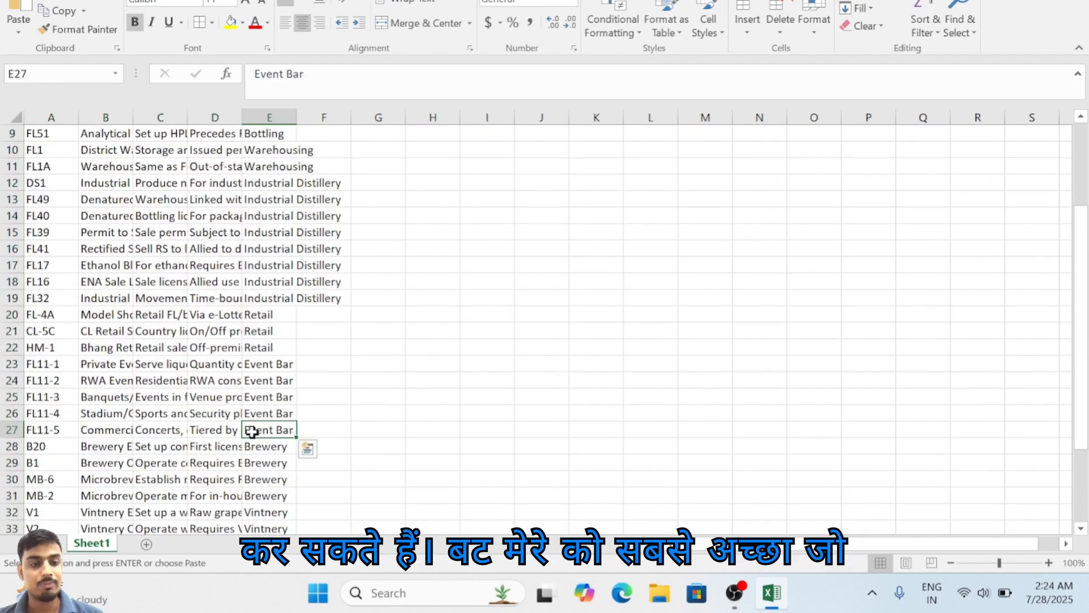
Step: Select the entire license data range and AutoFit the width of all its columns
{"action": "scroll", "coordinate": [252, 433], "scroll_direction": "up", "scroll_amount": 3}
{"action": "left_click", "coordinate": [198, 348]}
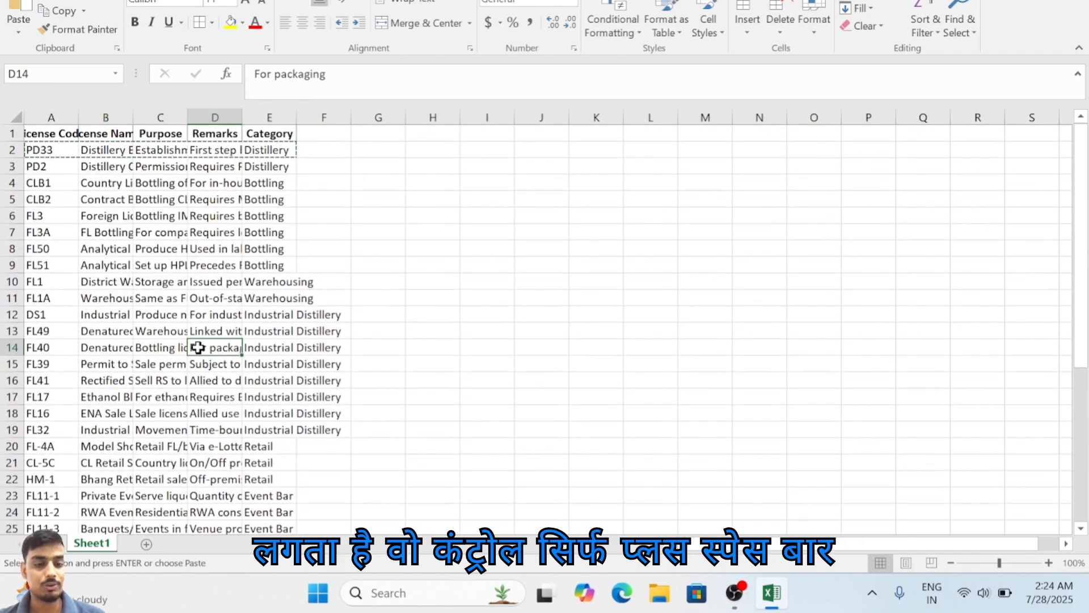
{"action": "key", "text": "ctrl+a"}
{"action": "key", "text": "ctrl+space"}
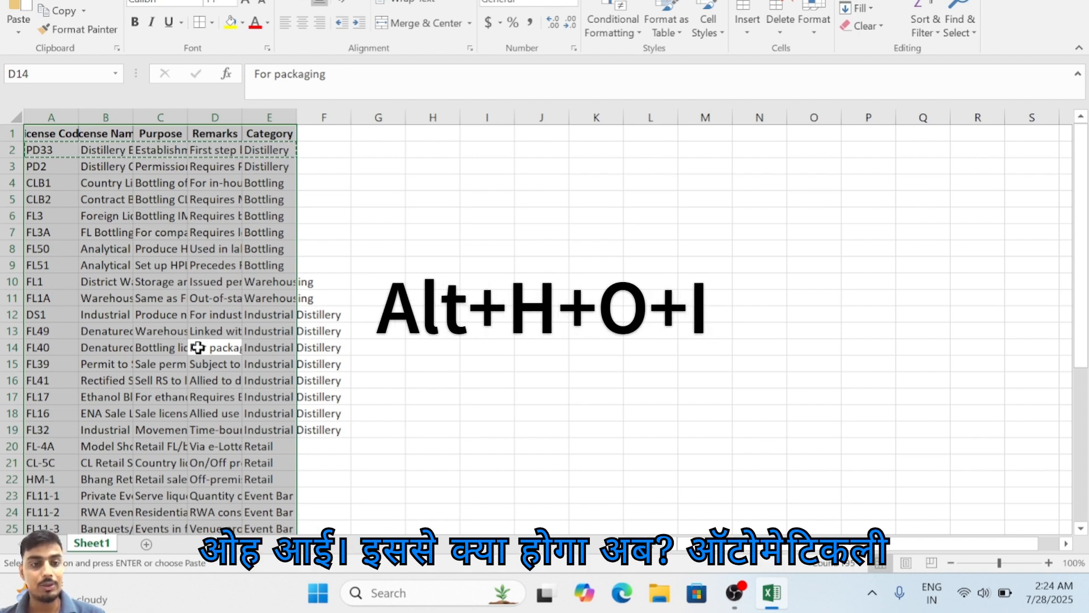
{"action": "key", "text": "alt+h"}
{"action": "key", "text": "o"}
{"action": "key", "text": "i"}
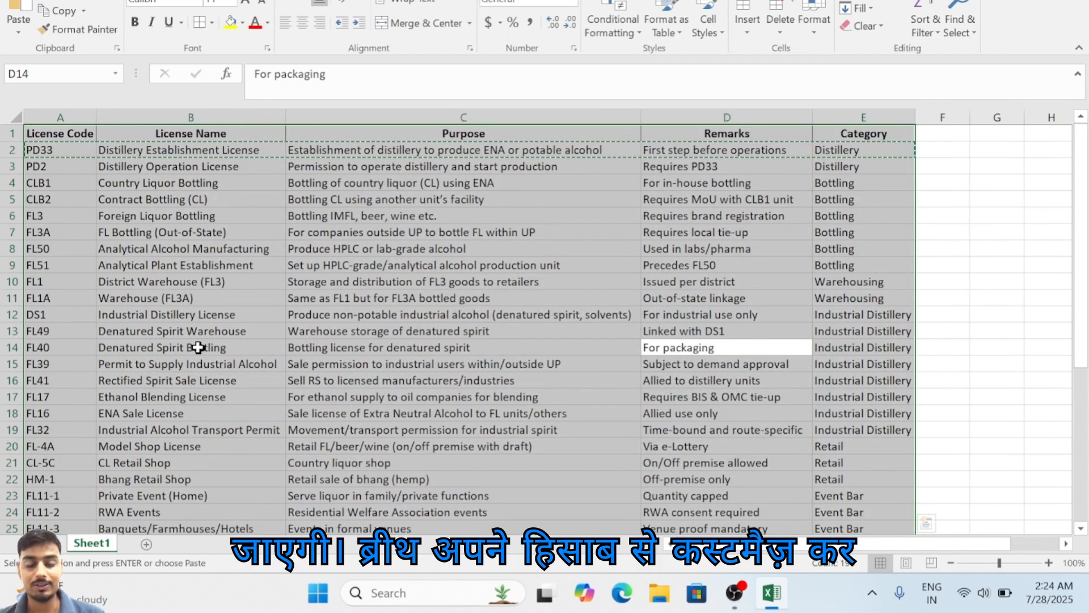
Step: Select the entire data range again and AutoFit the height of all its rows
{"action": "left_click", "coordinate": [309, 328]}
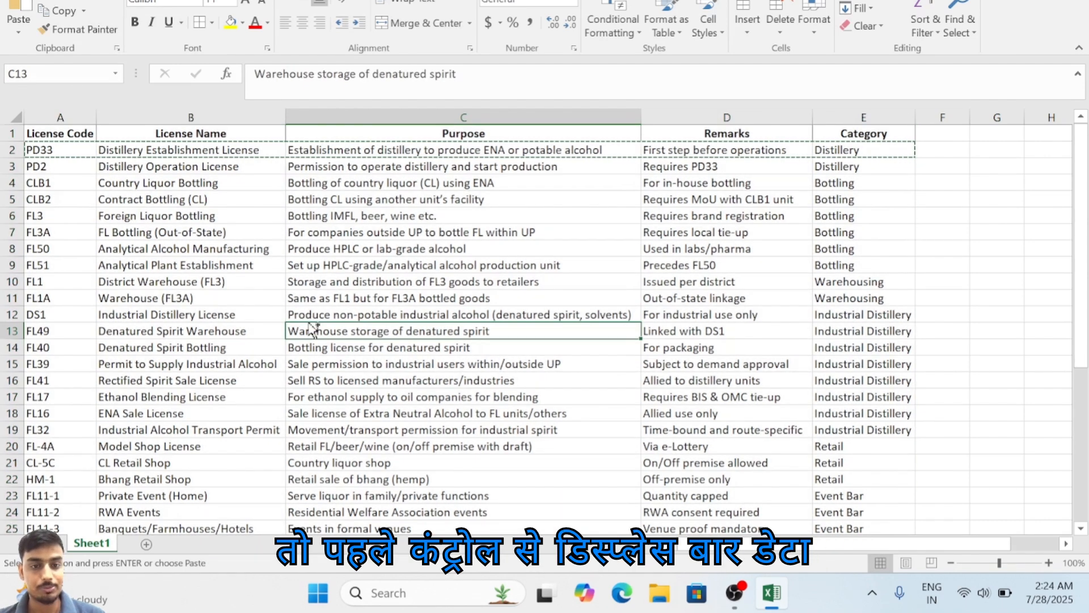
{"action": "key", "text": "ctrl+a"}
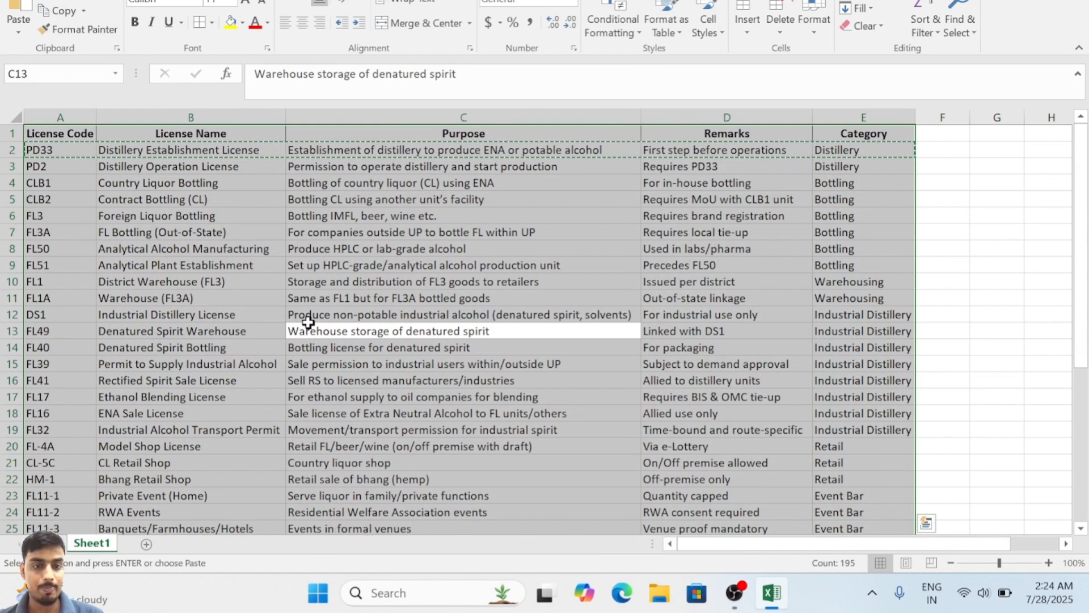
{"action": "key", "text": "alt+h"}
{"action": "key", "text": "o"}
{"action": "key", "text": "a"}
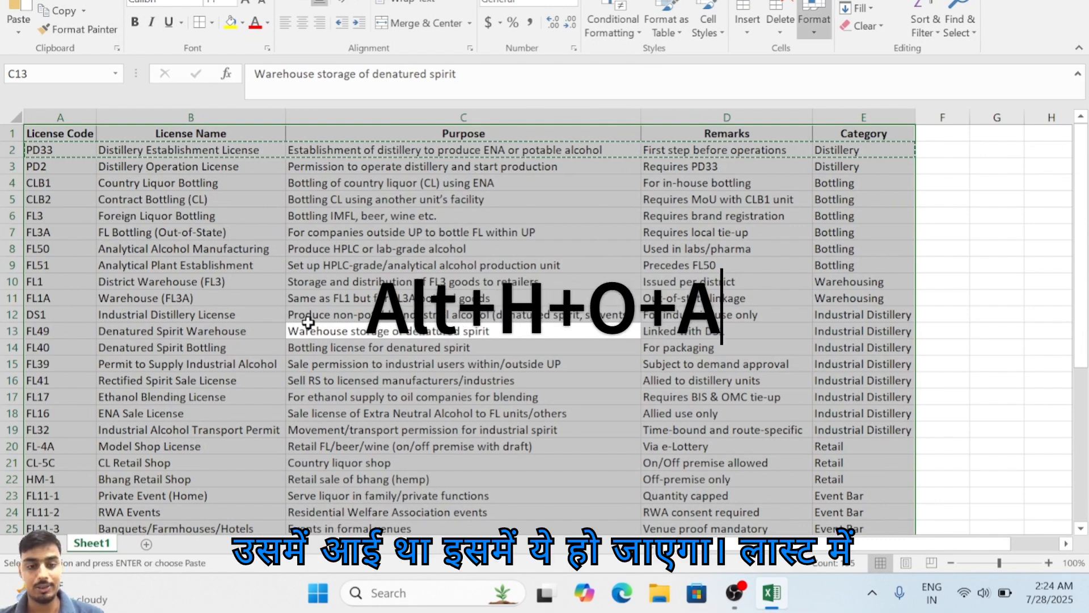
{"action": "key", "text": "alt+h"}
{"action": "key", "text": "o"}
{"action": "key", "text": "a"}
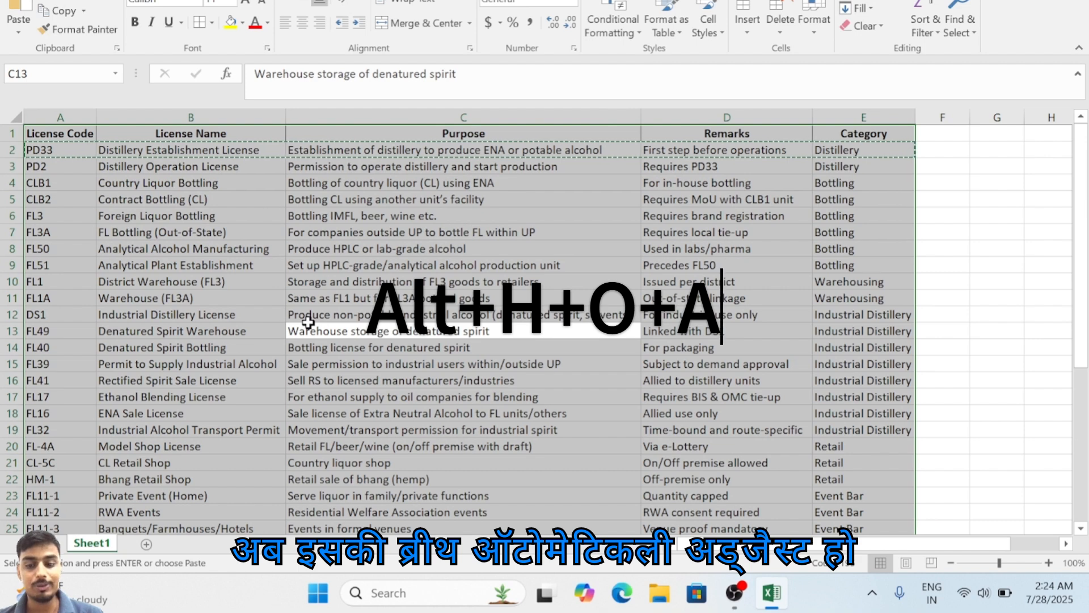
Step: Convert the data range A1:E39 into a table with headers
{"action": "left_click", "coordinate": [481, 166]}
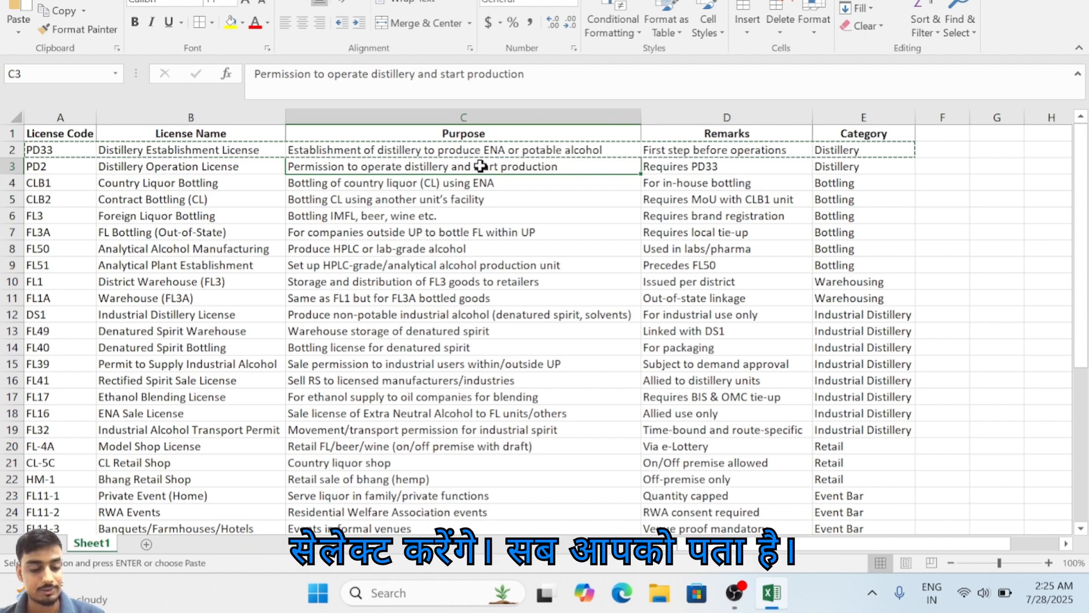
{"action": "key", "text": "ctrl+a"}
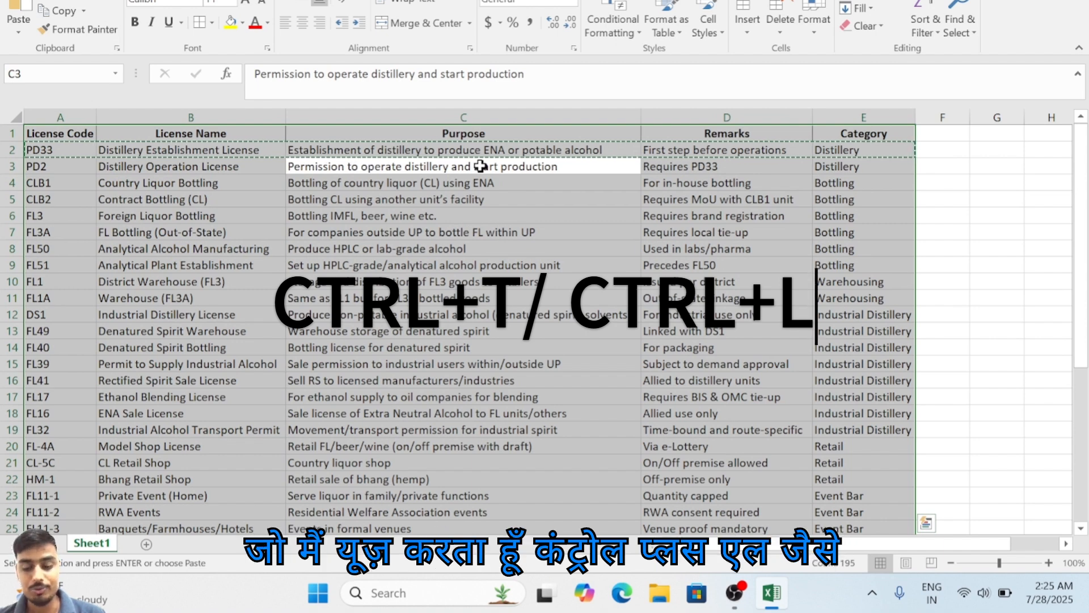
{"action": "key", "text": "ctrl+t"}
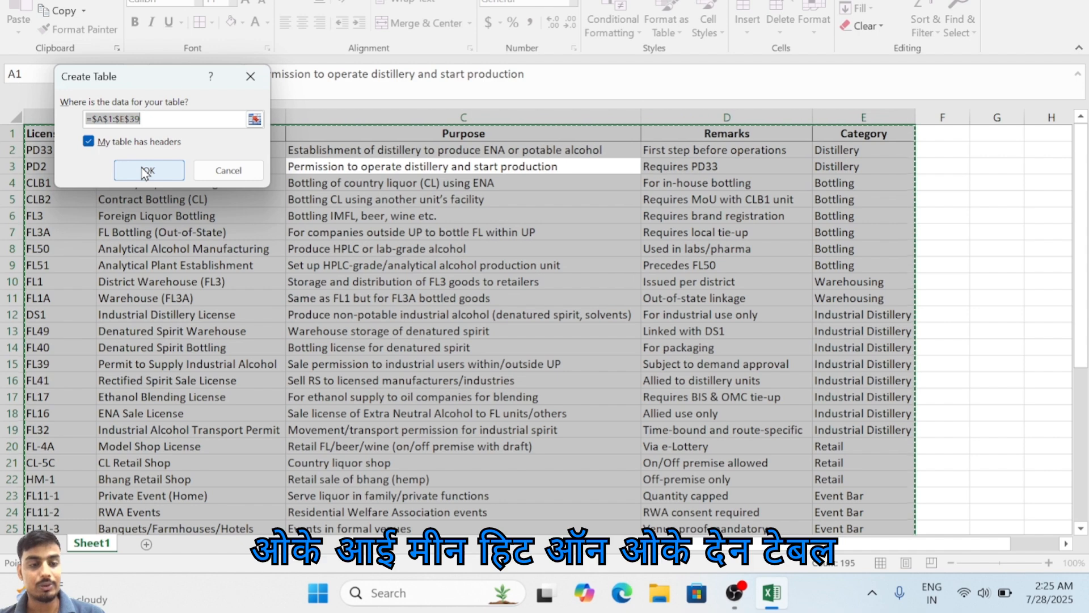
{"action": "left_click", "coordinate": [147, 171]}
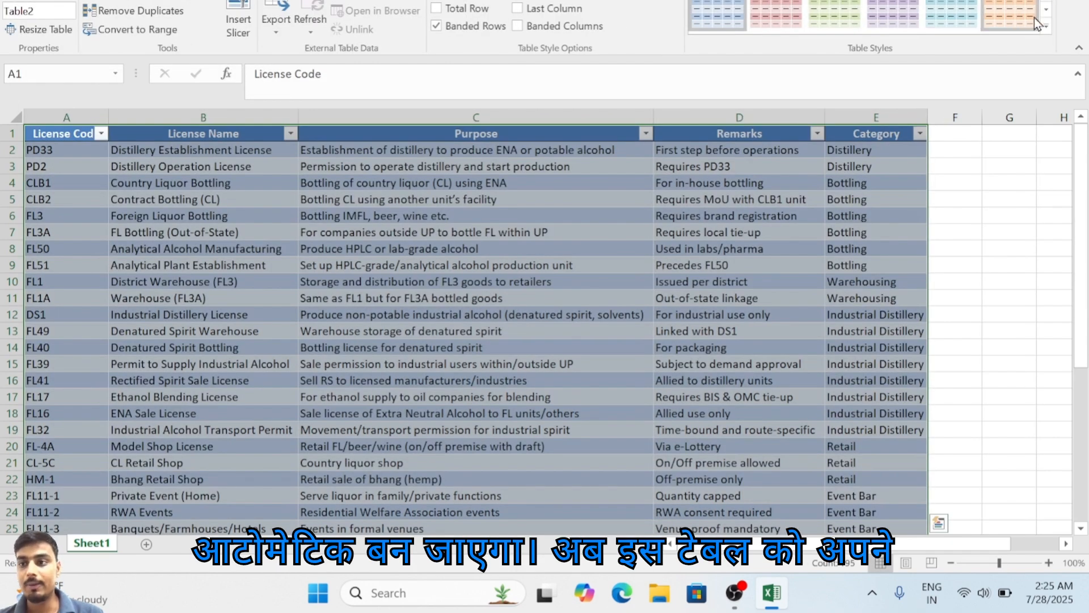
Step: Apply the light table style with a solid purple header row and thin lines between rows
{"action": "left_click", "coordinate": [1046, 29]}
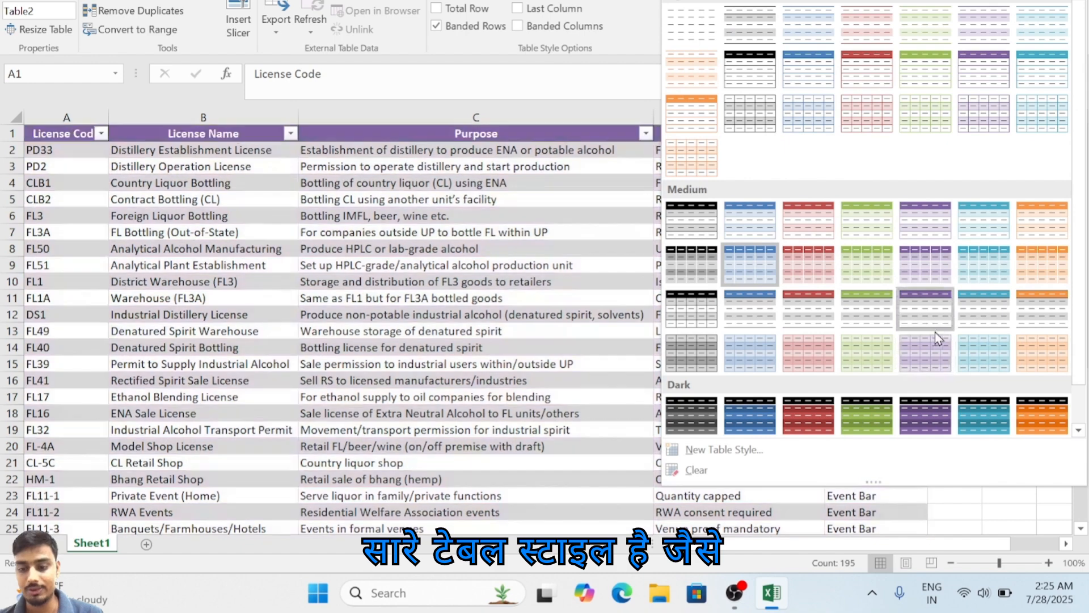
{"action": "scroll", "coordinate": [935, 332], "scroll_direction": "down", "scroll_amount": 1}
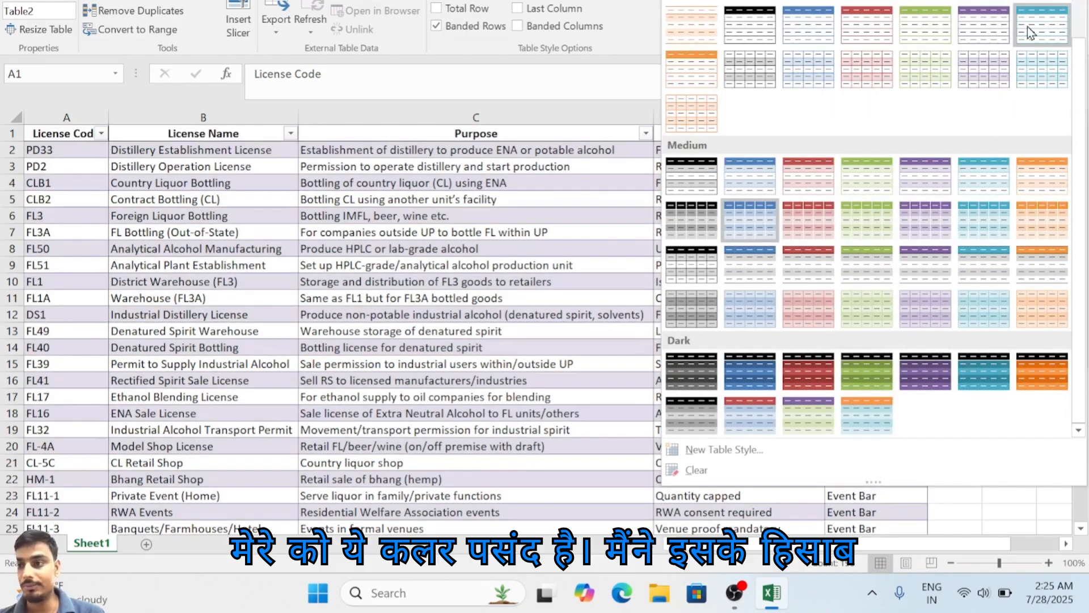
{"action": "scroll", "coordinate": [1030, 27], "scroll_direction": "up", "scroll_amount": 1}
{"action": "left_click", "coordinate": [973, 84]}
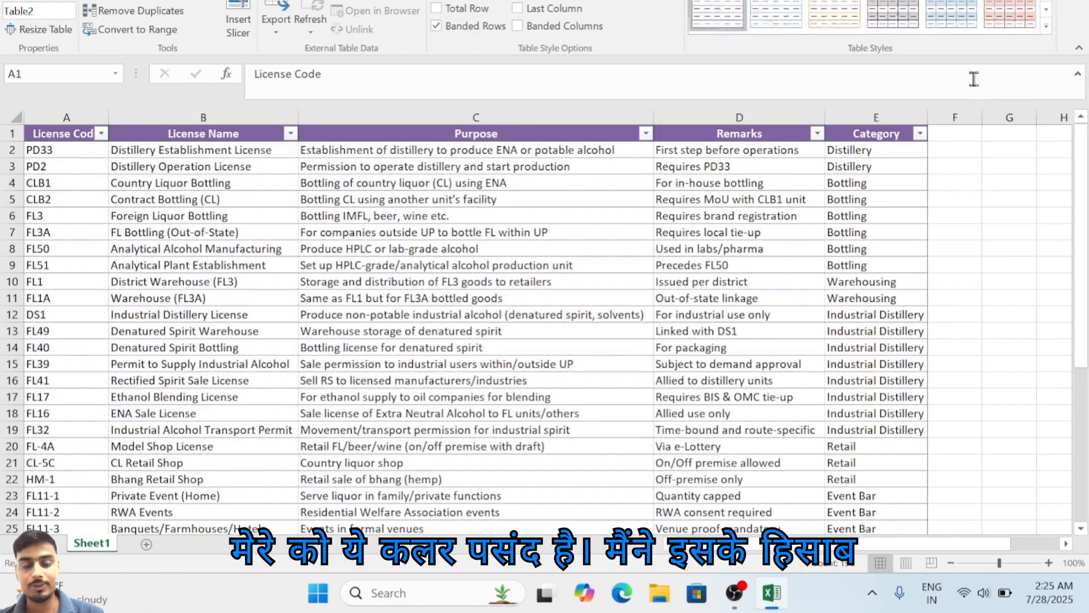
{"action": "left_click", "coordinate": [623, 355]}
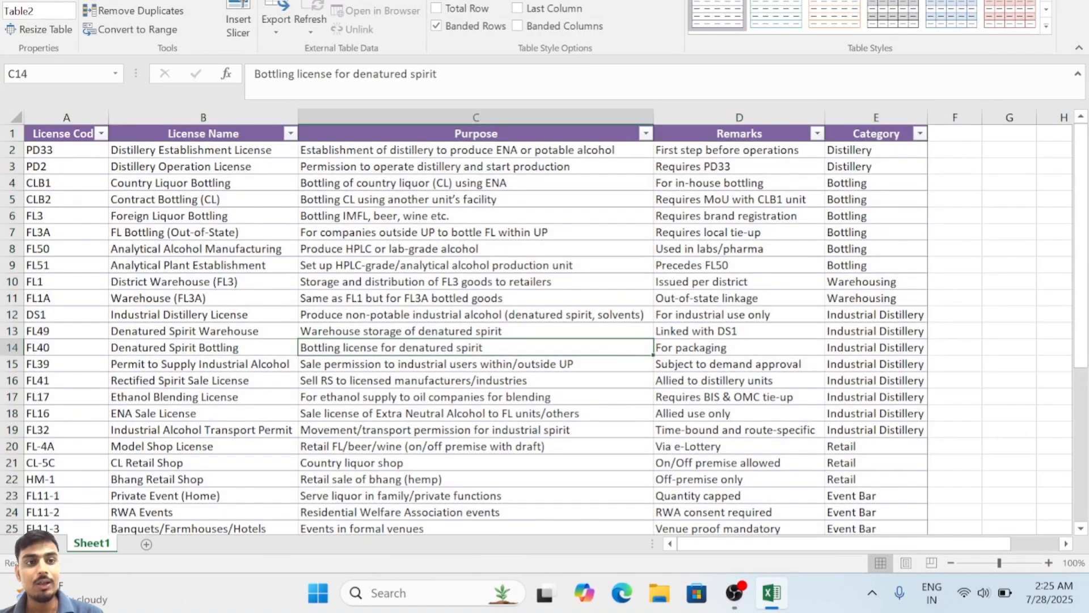
Step: Examine the category values available in the Category column's filter without applying any filter
{"action": "left_click", "coordinate": [440, 219]}
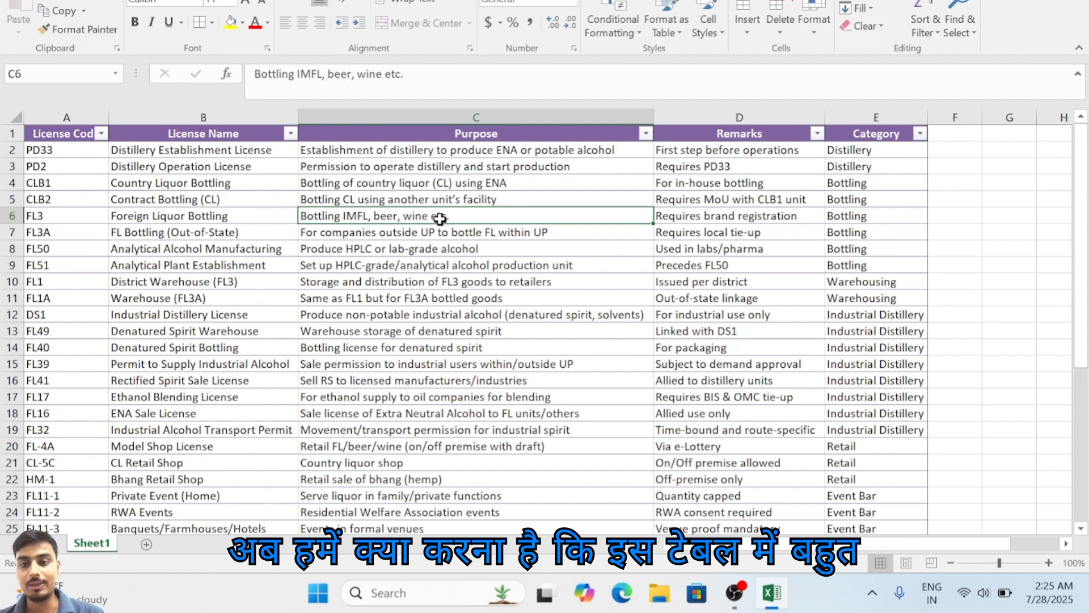
{"action": "left_click", "coordinate": [920, 134]}
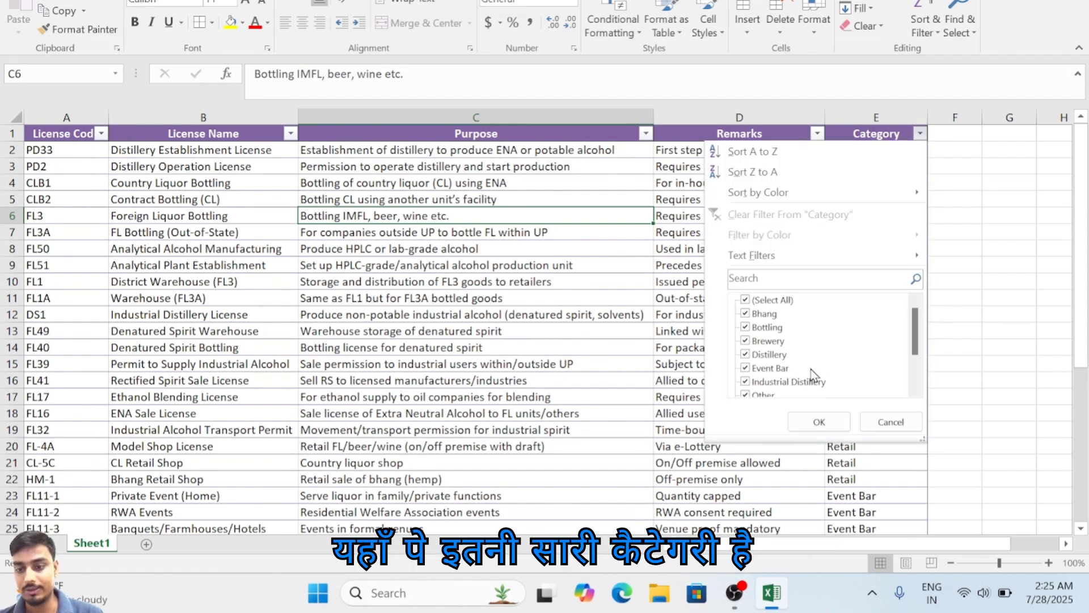
{"action": "left_click", "coordinate": [769, 341]}
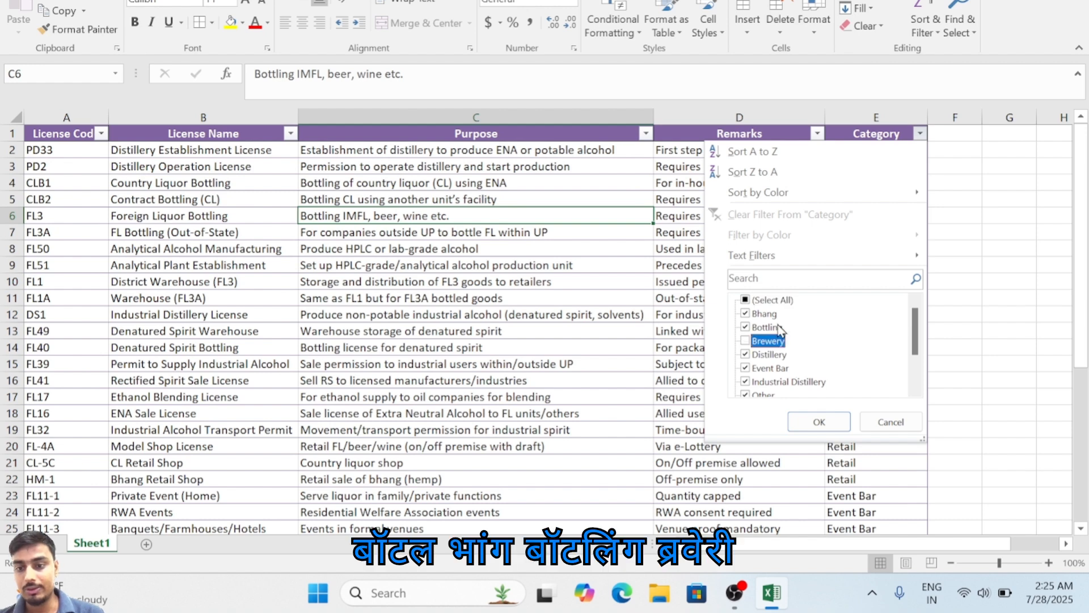
{"action": "left_click", "coordinate": [788, 369]}
{"action": "scroll", "coordinate": [791, 373], "scroll_direction": "down", "scroll_amount": 2}
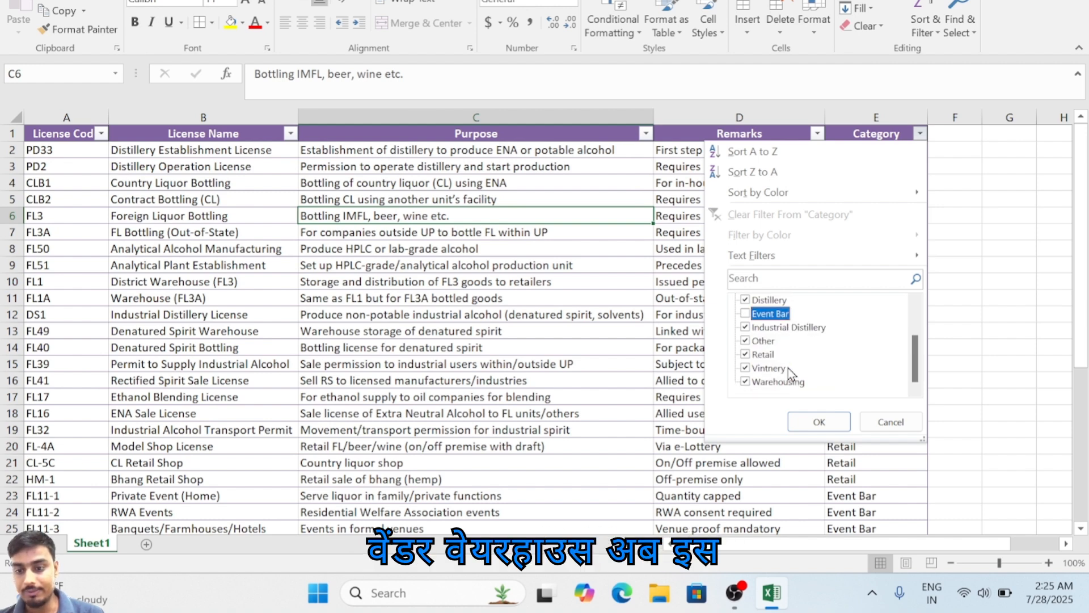
{"action": "left_click", "coordinate": [951, 174]}
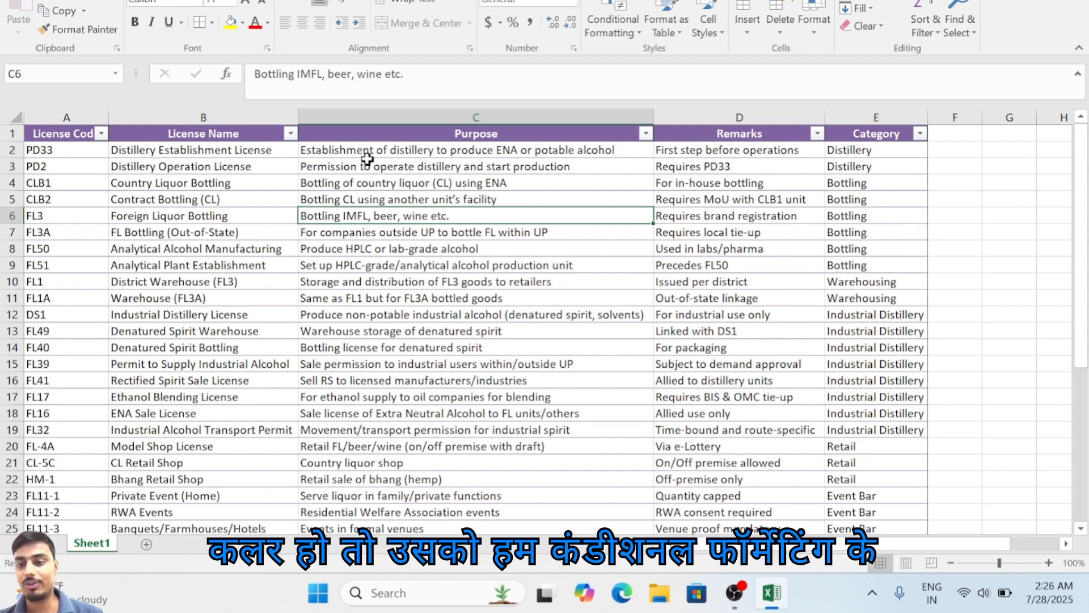
Step: Start a new conditional formatting rule for A2:E2 that uses a formula to determine which cells to format
{"action": "left_click", "coordinate": [132, 180]}
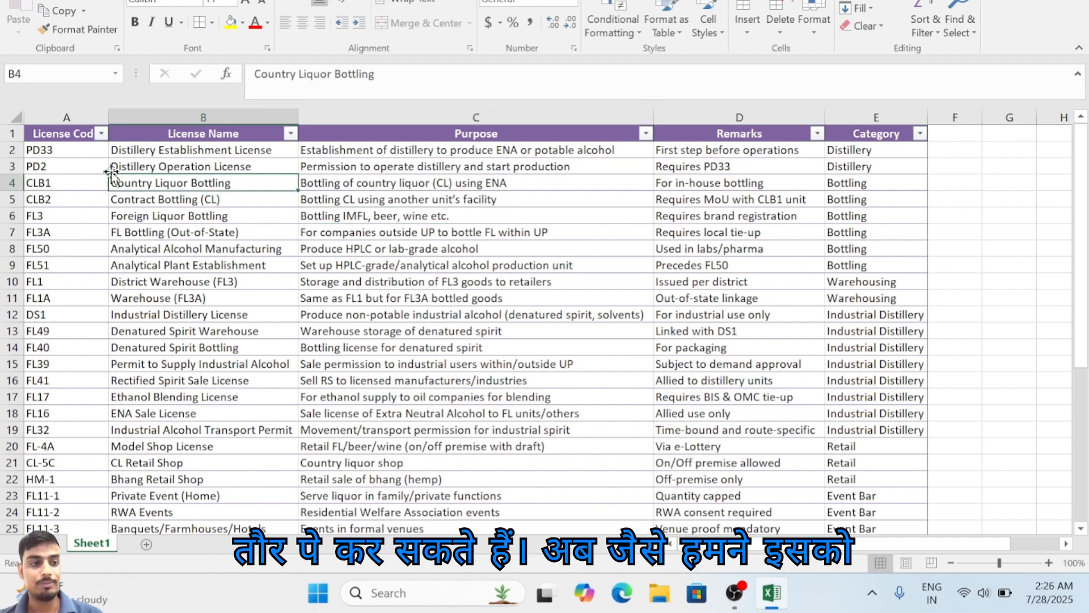
{"action": "left_click_drag", "start_coordinate": [62, 149], "coordinate": [846, 147]}
{"action": "left_click", "coordinate": [613, 26]}
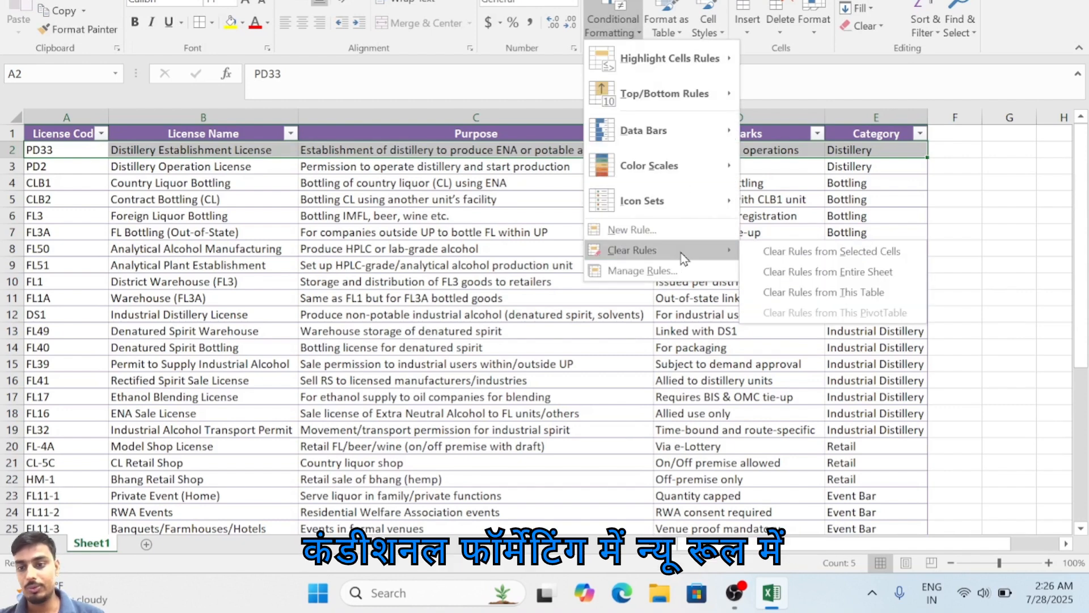
{"action": "left_click", "coordinate": [662, 229]}
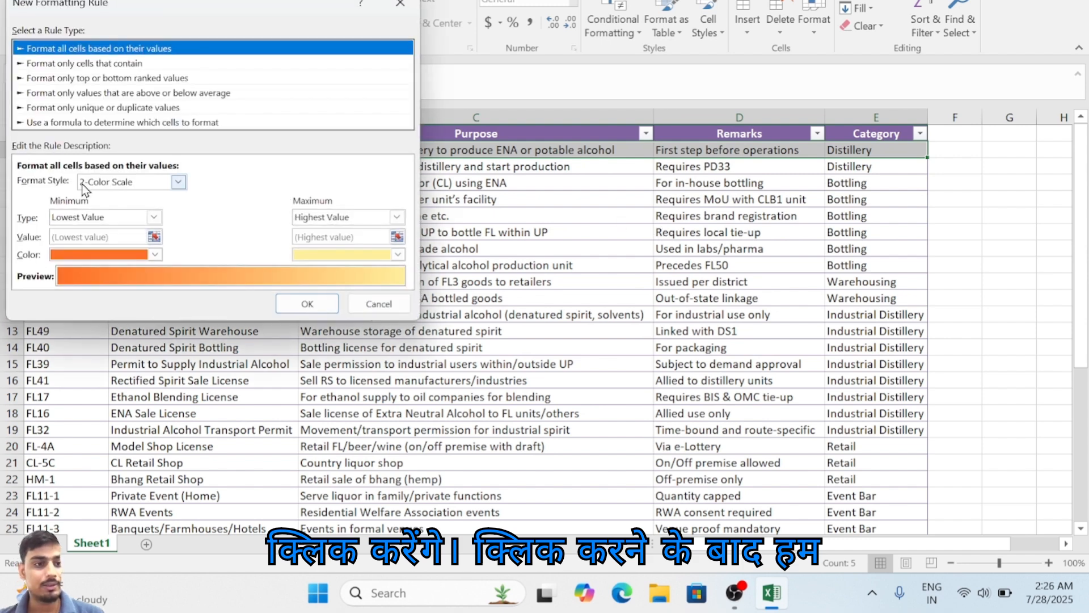
{"action": "left_click", "coordinate": [152, 123]}
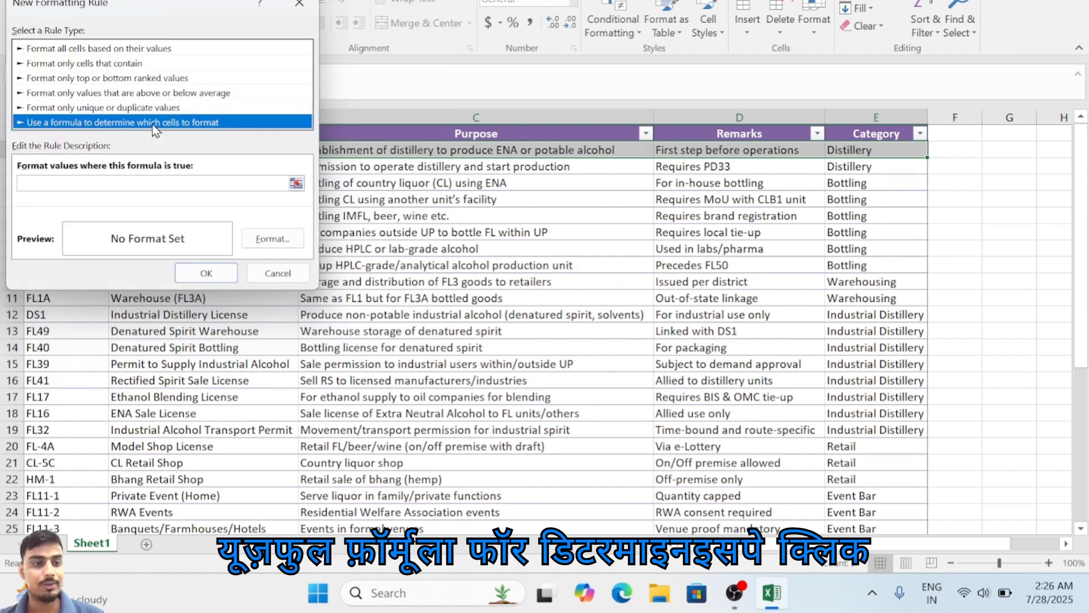
Step: Enter =$E2="Distillery" as the rule's formula, with only the Category column locked
{"action": "left_click", "coordinate": [196, 185]}
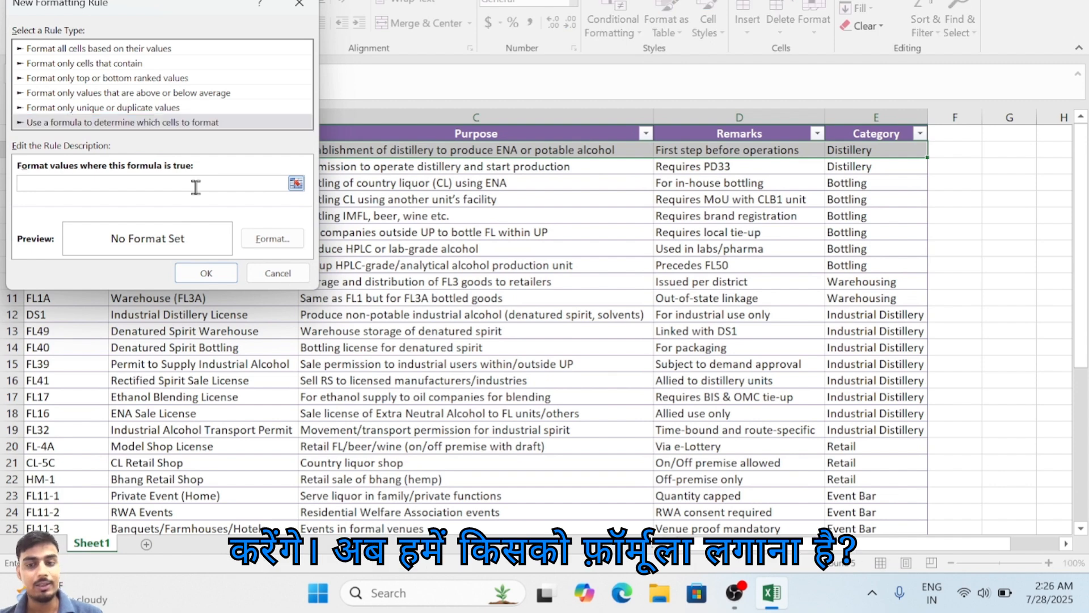
{"action": "left_click", "coordinate": [896, 156]}
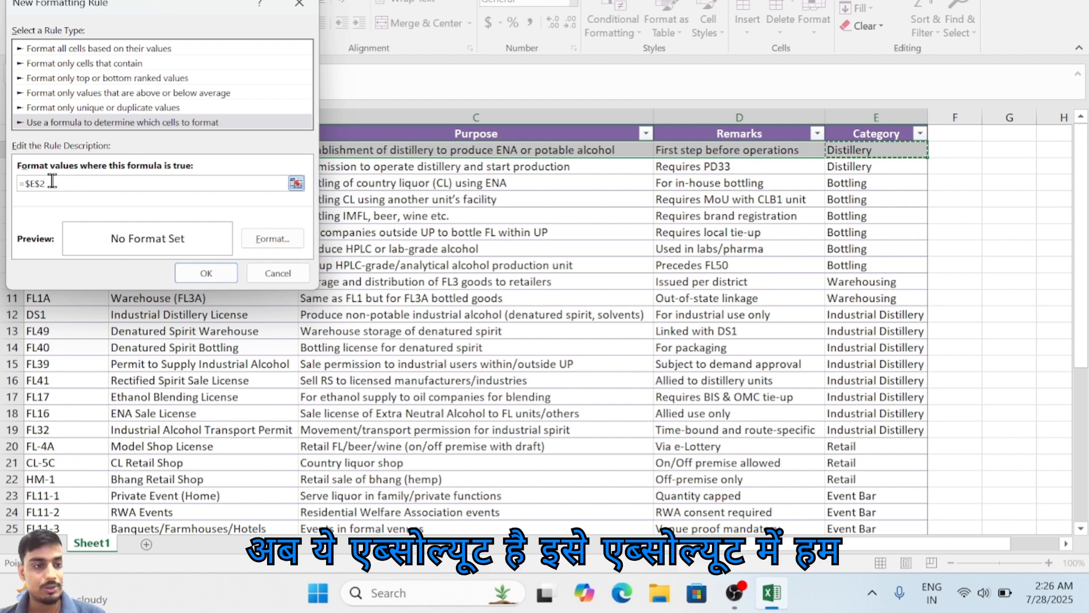
{"action": "left_click", "coordinate": [79, 187]}
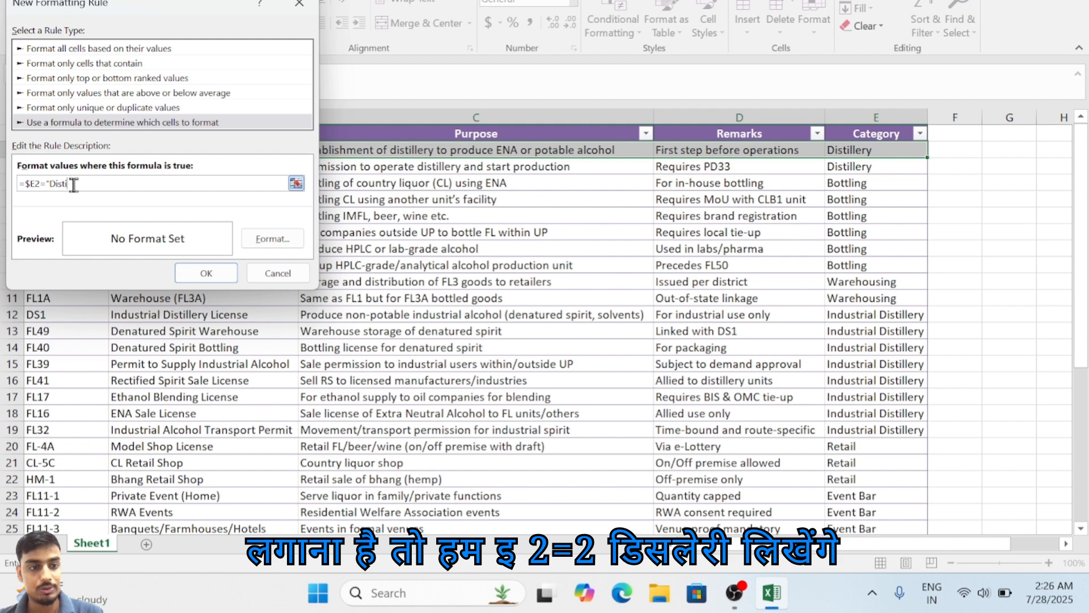
{"action": "type", "text": "y"}
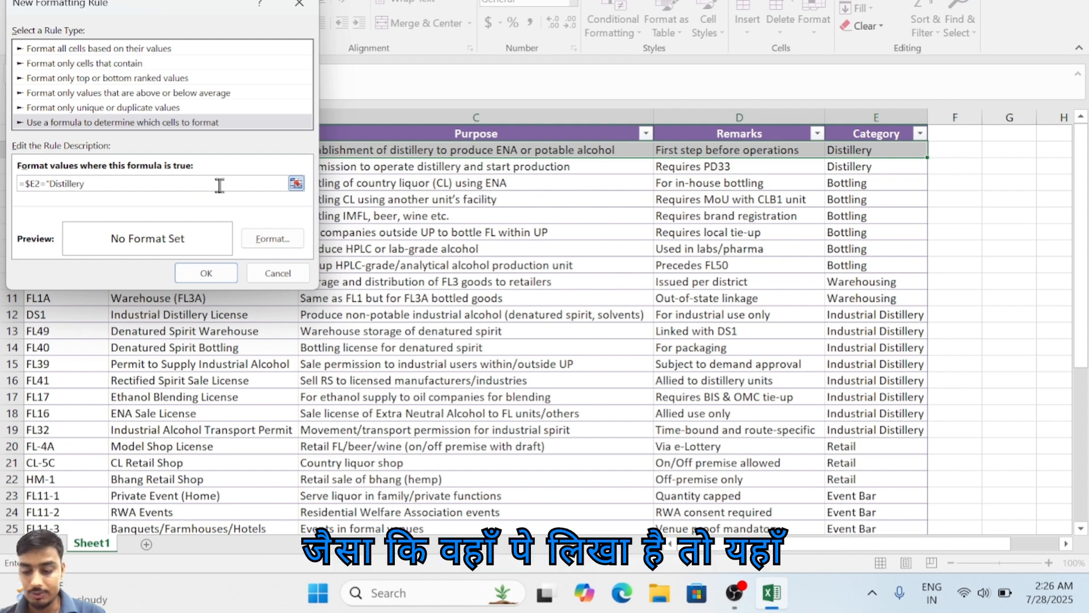
{"action": "type", "text": "\""}
Step: Give the Distillery rule an orange-gold background fill and apply the rule to A2:E2
{"action": "left_click", "coordinate": [289, 240]}
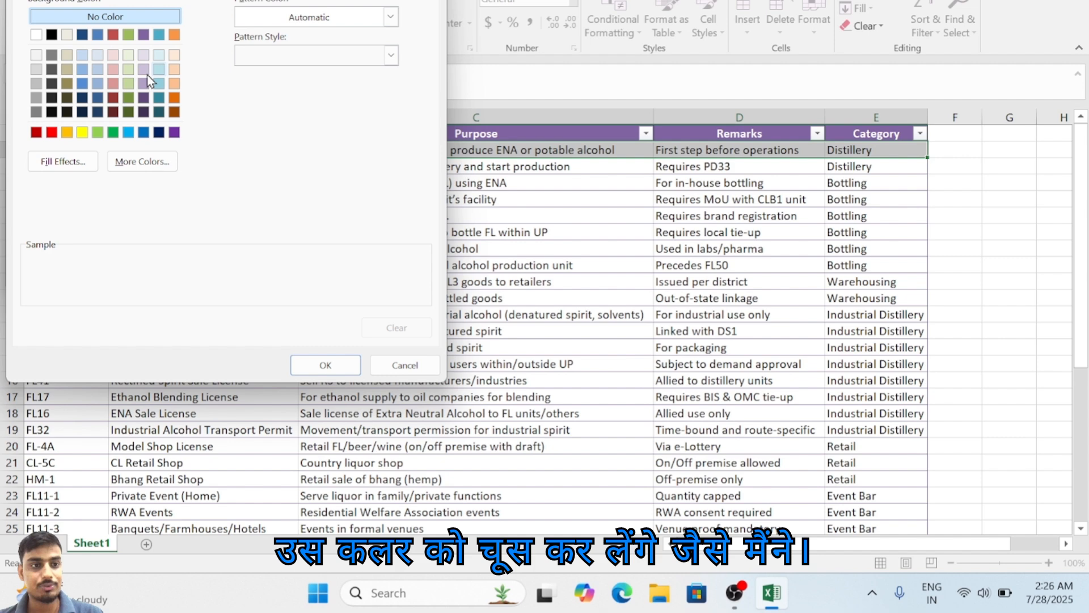
{"action": "left_click", "coordinate": [69, 134]}
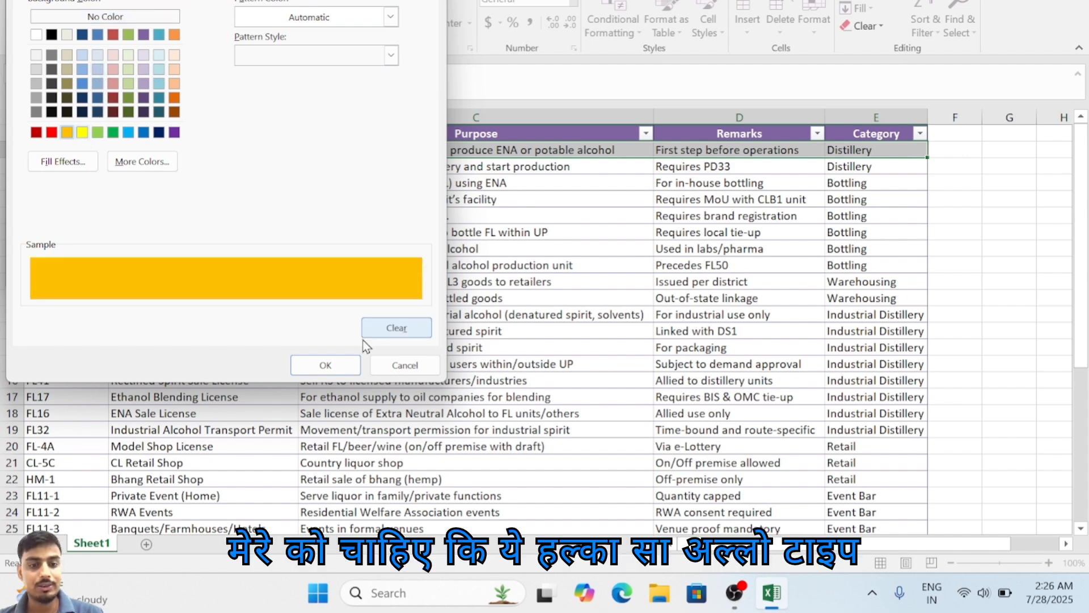
{"action": "left_click", "coordinate": [330, 370]}
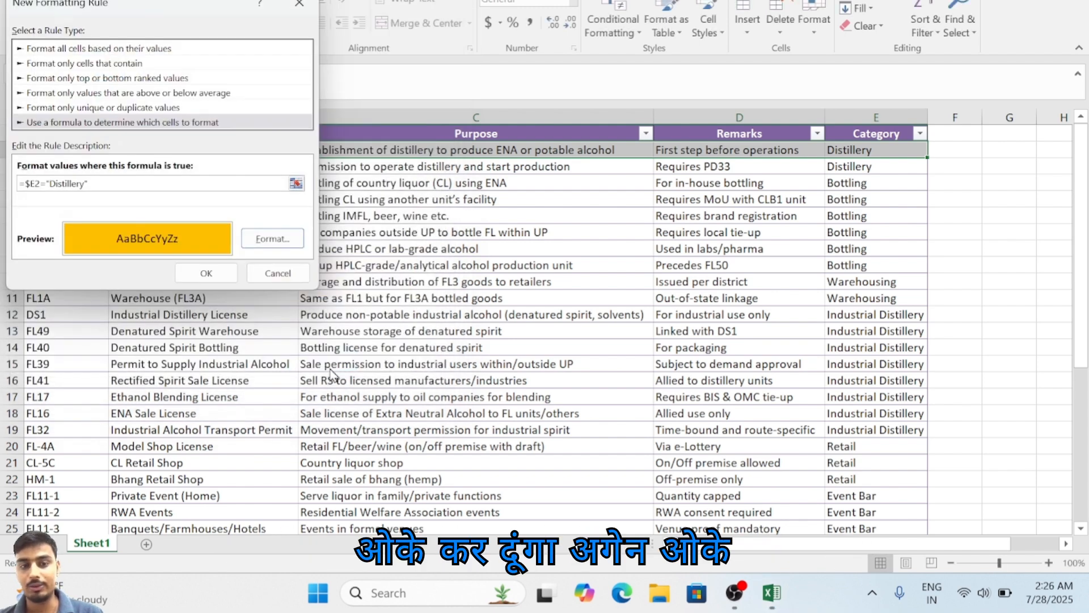
{"action": "left_click", "coordinate": [206, 273]}
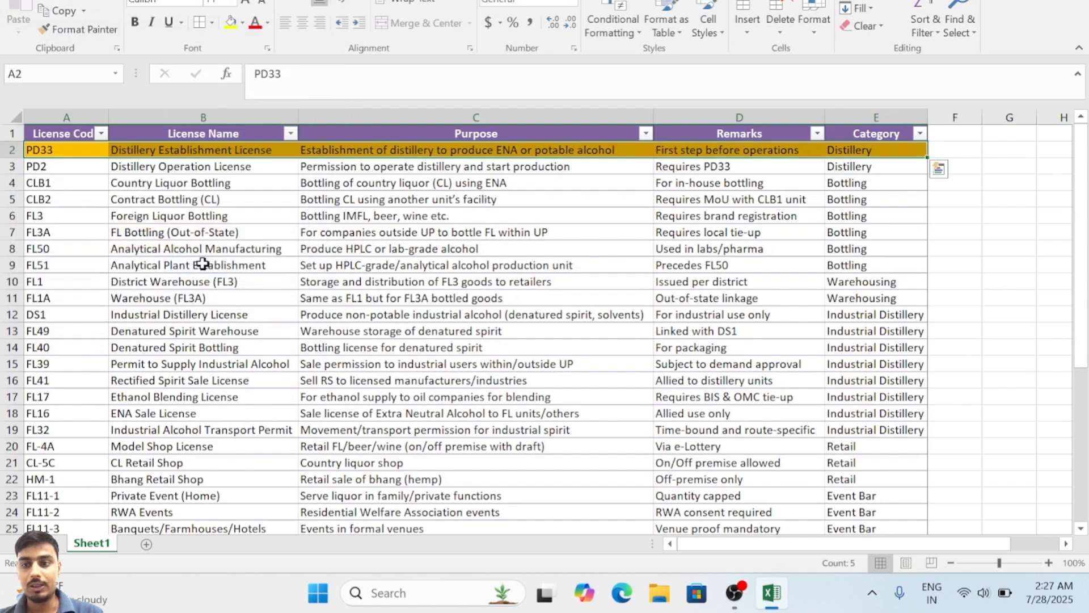
Step: Copy the formatting of A2:E2 onto the CLB1 row with Format Painter
{"action": "left_click", "coordinate": [893, 178]}
{"action": "mouse_move", "coordinate": [914, 146]}
{"action": "left_mouse_down"}
{"action": "mouse_move", "coordinate": [767, 161]}
{"action": "mouse_move", "coordinate": [267, 167]}
{"action": "mouse_move", "coordinate": [50, 160]}
{"action": "mouse_move", "coordinate": [49, 136]}
{"action": "mouse_move", "coordinate": [45, 147]}
{"action": "left_mouse_up"}
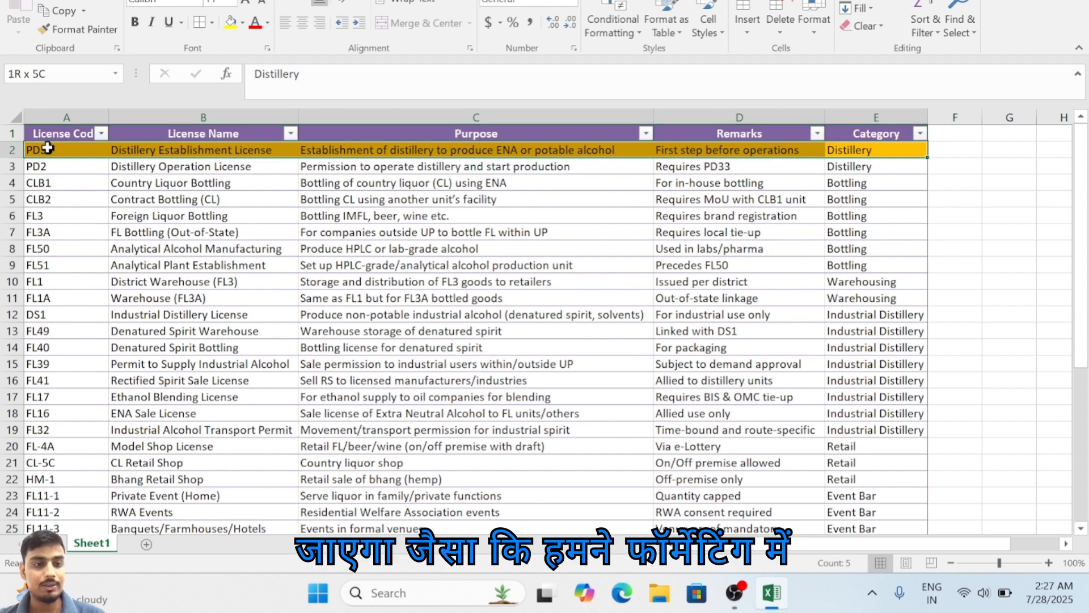
{"action": "left_click", "coordinate": [100, 27]}
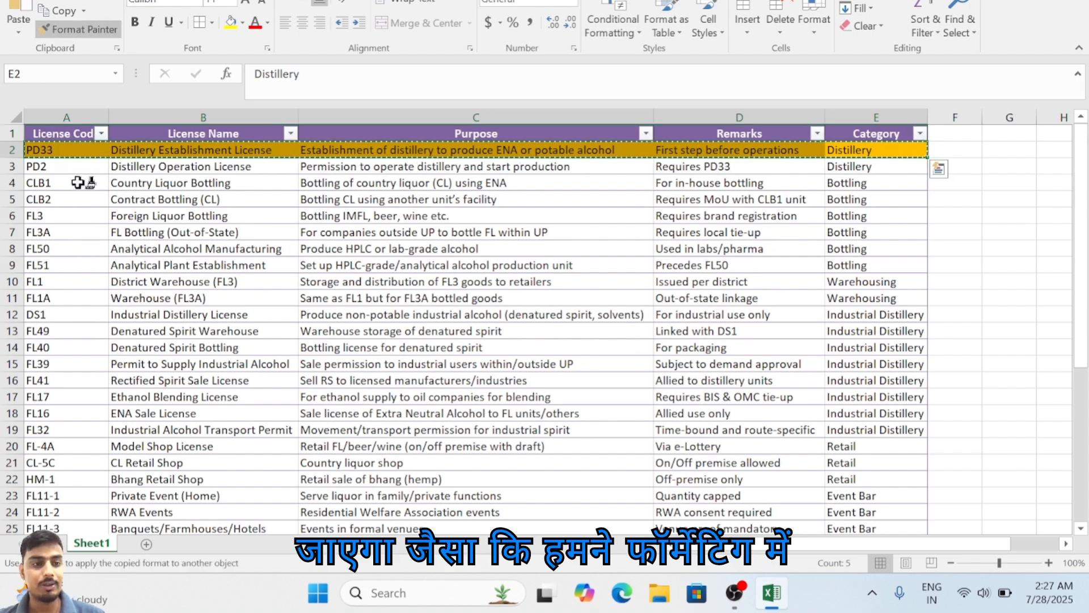
{"action": "left_click", "coordinate": [49, 181]}
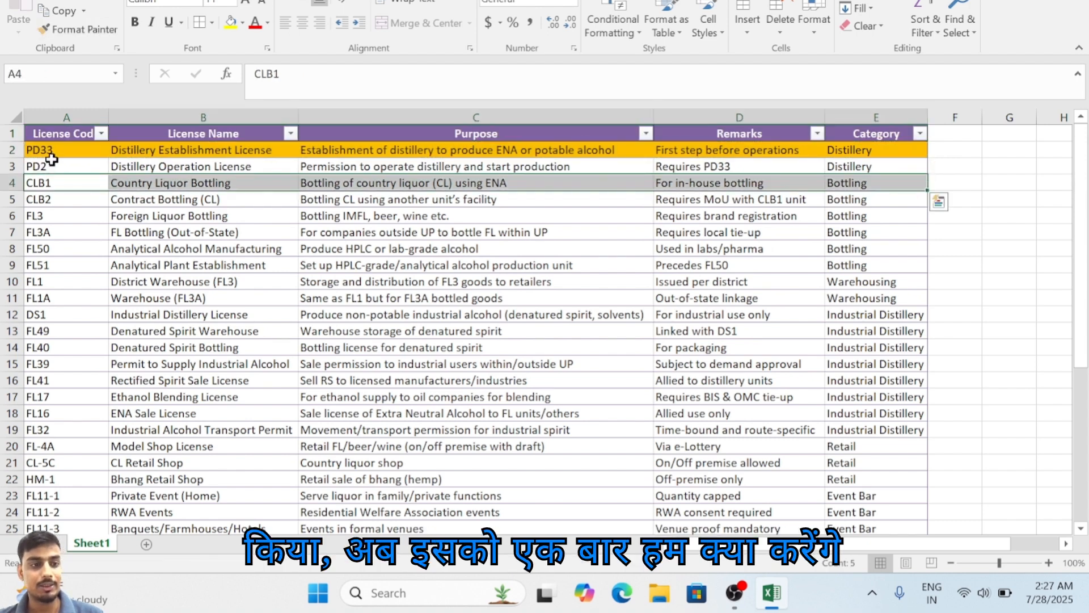
Step: Copy the conditional formatting of A2:E2 onto the table rows from row 3 downward with Format Painter
{"action": "left_click_drag", "start_coordinate": [44, 150], "coordinate": [869, 149]}
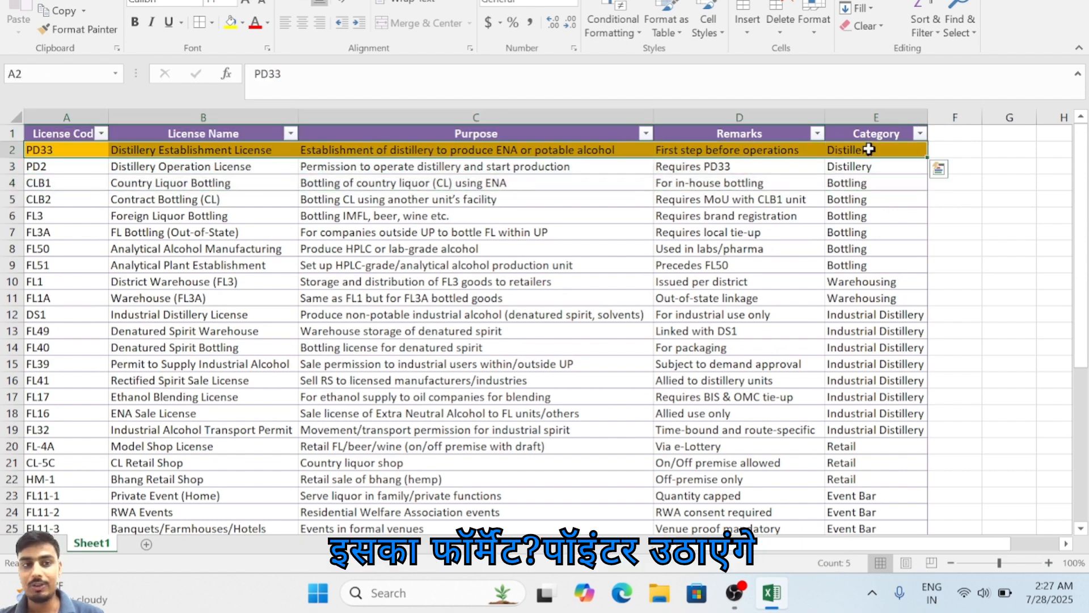
{"action": "left_click", "coordinate": [79, 29]}
{"action": "mouse_move", "coordinate": [85, 164]}
{"action": "left_mouse_down"}
{"action": "mouse_move", "coordinate": [224, 162]}
{"action": "mouse_move", "coordinate": [842, 211]}
{"action": "mouse_move", "coordinate": [839, 590]}
{"action": "mouse_move", "coordinate": [825, 588]}
{"action": "mouse_move", "coordinate": [863, 479]}
{"action": "left_mouse_up"}
{"action": "scroll", "coordinate": [860, 488], "scroll_direction": "up", "scroll_amount": 5}
{"action": "left_click", "coordinate": [879, 167]}
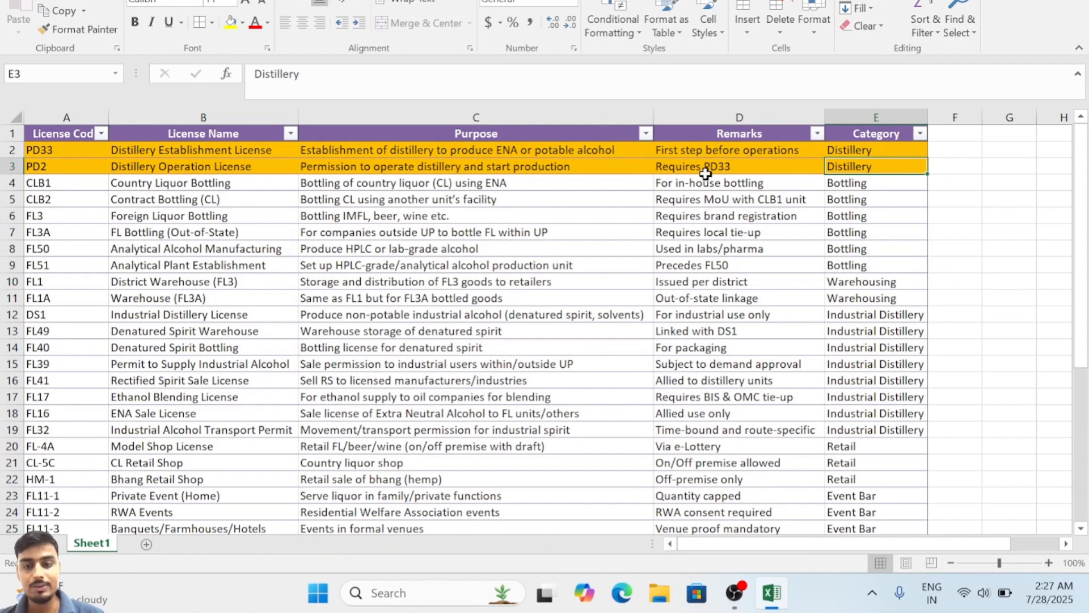
Step: Fill the Distillery category down into E4 to test the row coloring, and copy that cell
{"action": "left_click", "coordinate": [877, 185]}
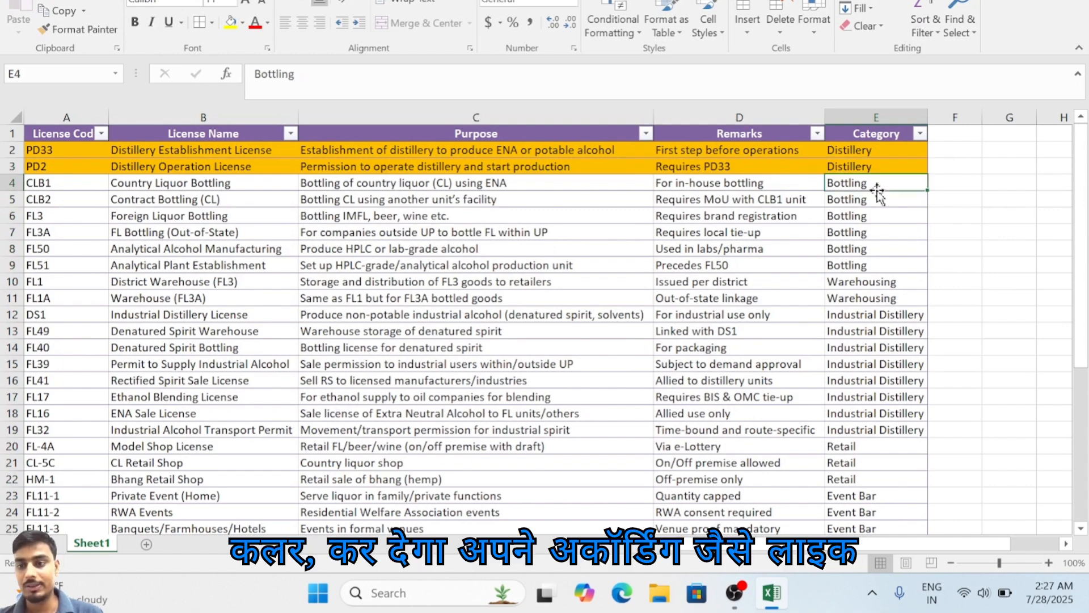
{"action": "key", "text": "ctrl+d"}
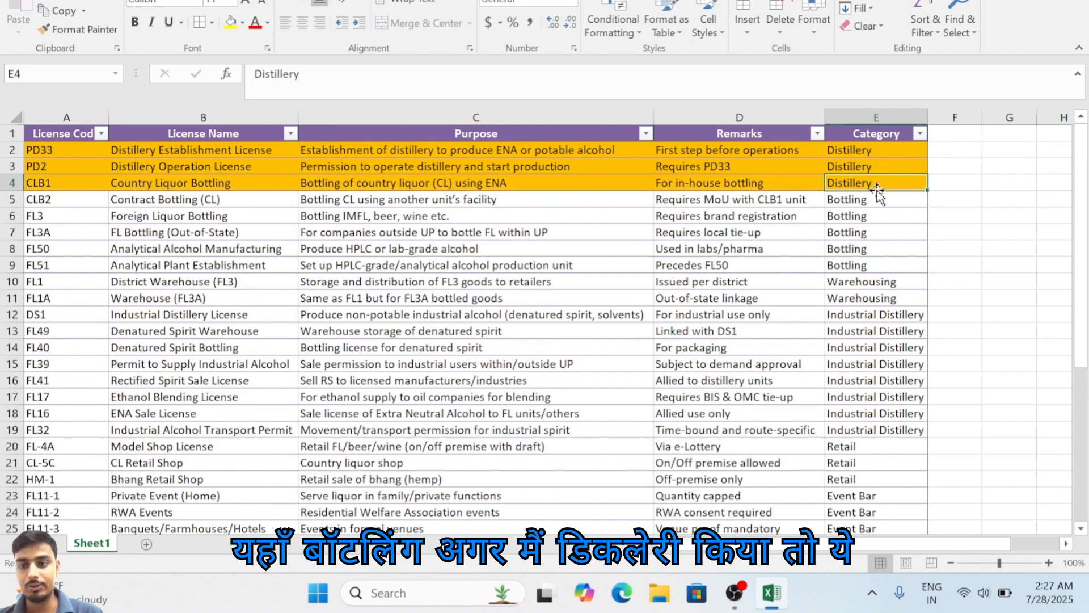
{"action": "key", "text": "ctrl+c"}
Step: Paste the Distillery category from E4 into the CL Retail Shop row's Category cell, E21
{"action": "scroll", "coordinate": [847, 337], "scroll_direction": "down", "scroll_amount": 2}
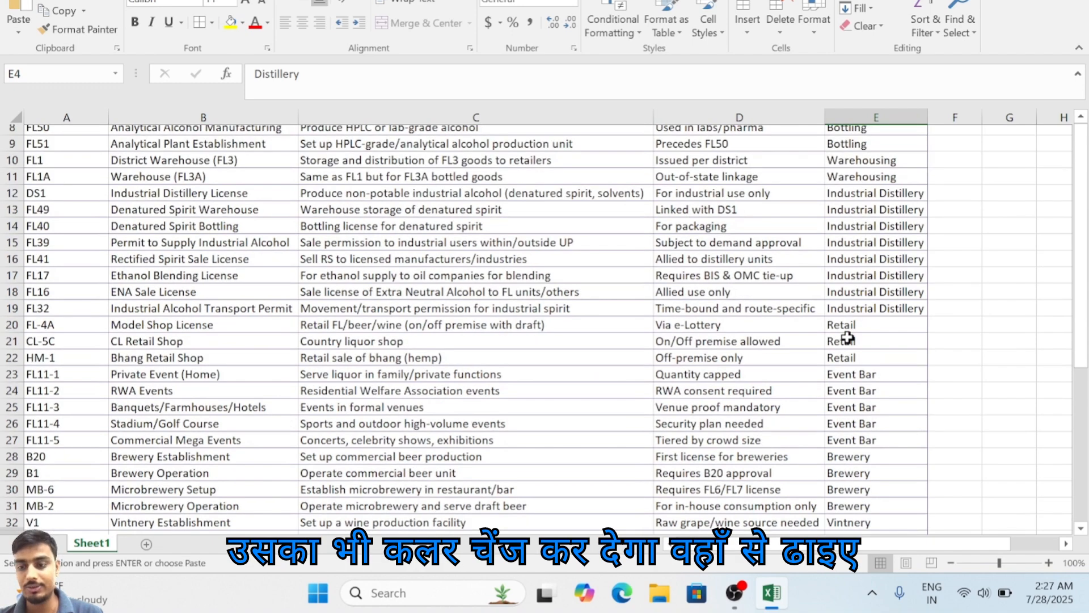
{"action": "left_click", "coordinate": [849, 334]}
{"action": "key", "text": "ctrl+c"}
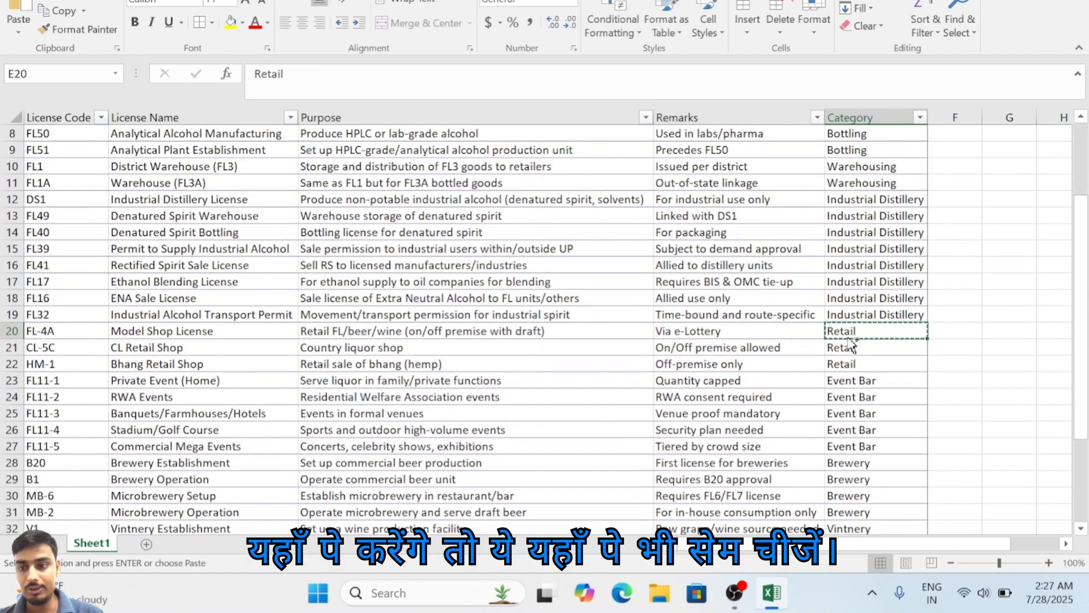
{"action": "scroll", "coordinate": [847, 338], "scroll_direction": "up", "scroll_amount": 2}
{"action": "key", "text": "ctrl+v"}
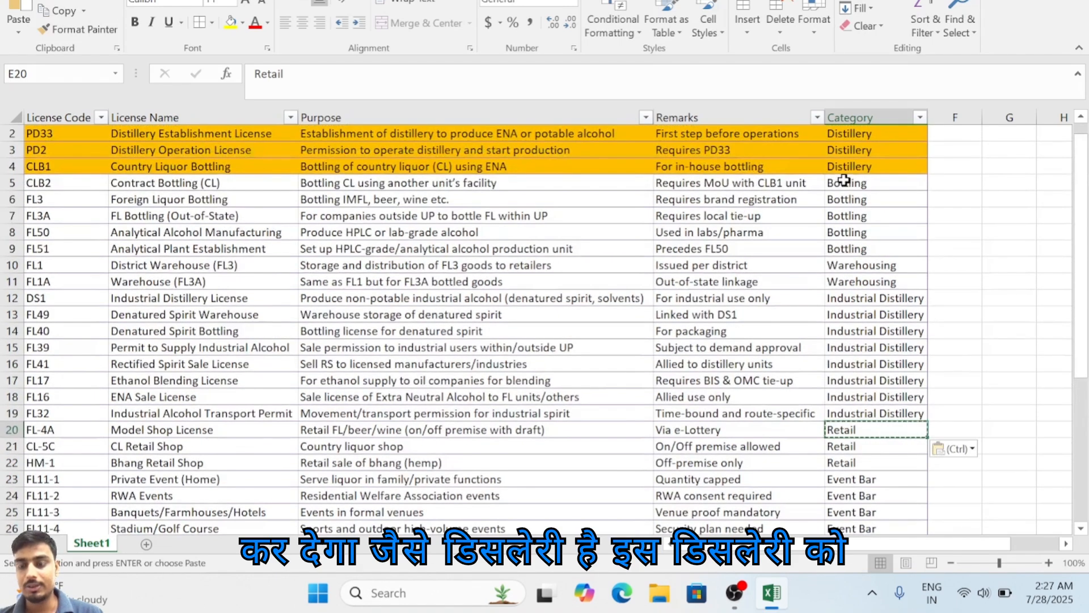
{"action": "left_click", "coordinate": [842, 181]}
{"action": "left_click", "coordinate": [854, 169]}
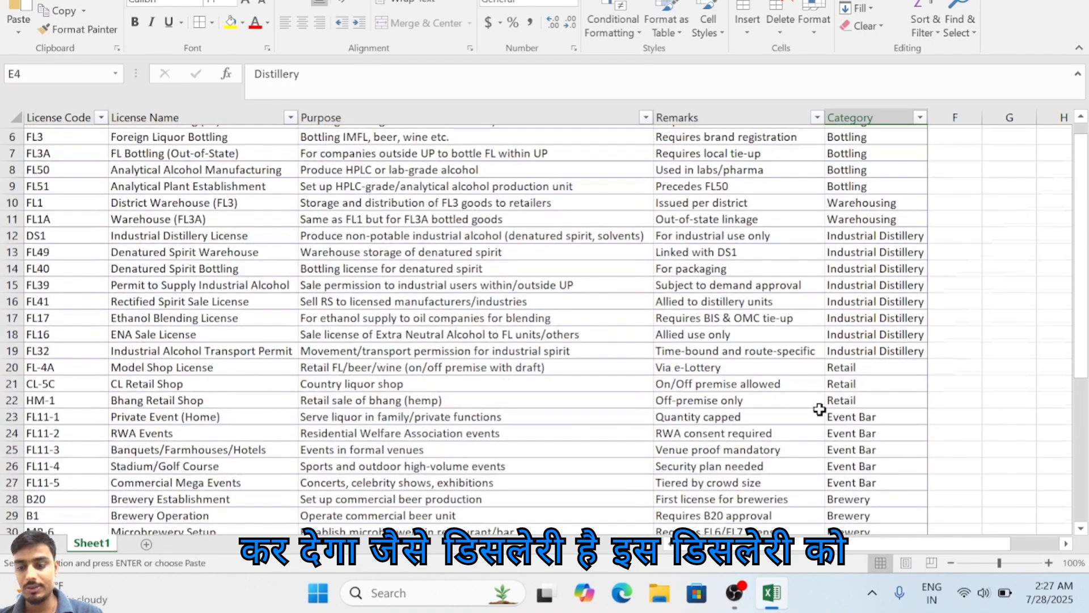
{"action": "scroll", "coordinate": [849, 357], "scroll_direction": "down", "scroll_amount": 1}
{"action": "left_click", "coordinate": [846, 379]}
{"action": "key", "text": "ctrl+v"}
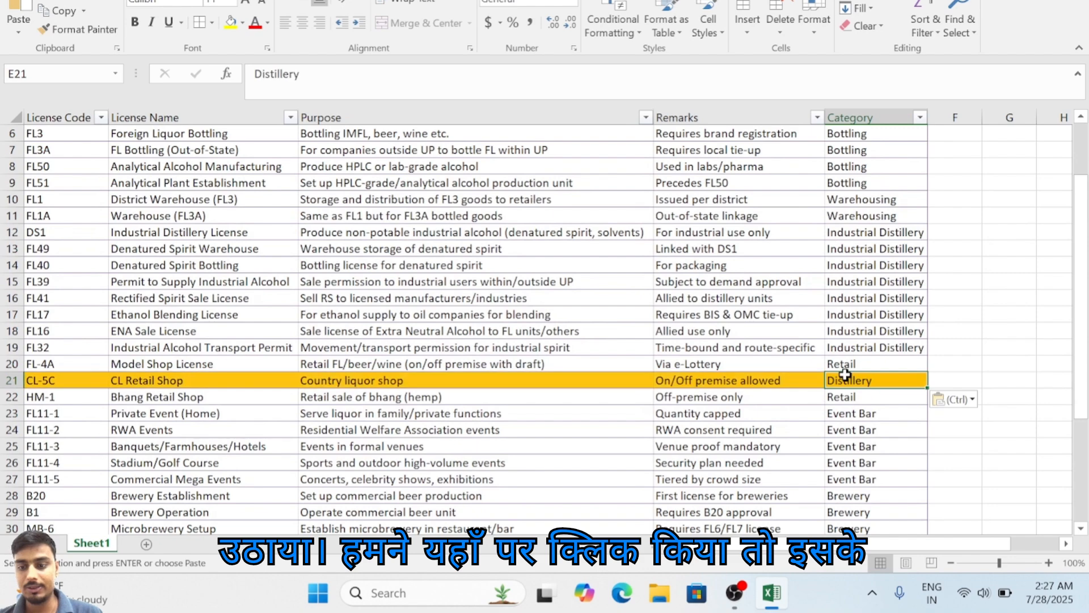
Step: Undo the category paste in E21
{"action": "scroll", "coordinate": [598, 428], "scroll_direction": "up", "scroll_amount": 1}
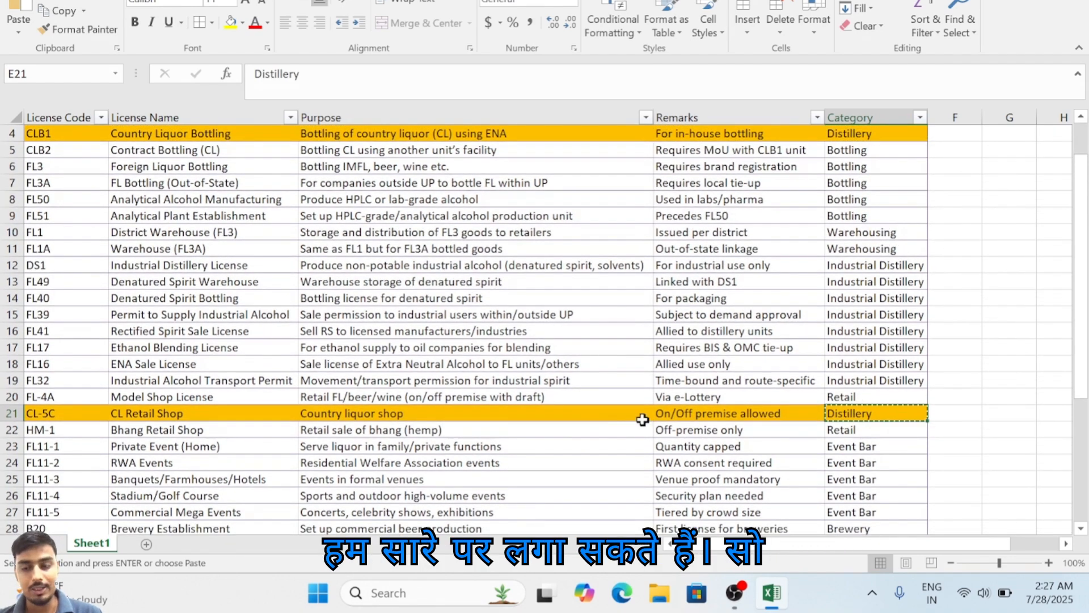
{"action": "key", "text": "ctrl+z"}
{"action": "scroll", "coordinate": [800, 249], "scroll_direction": "up", "scroll_amount": 1}
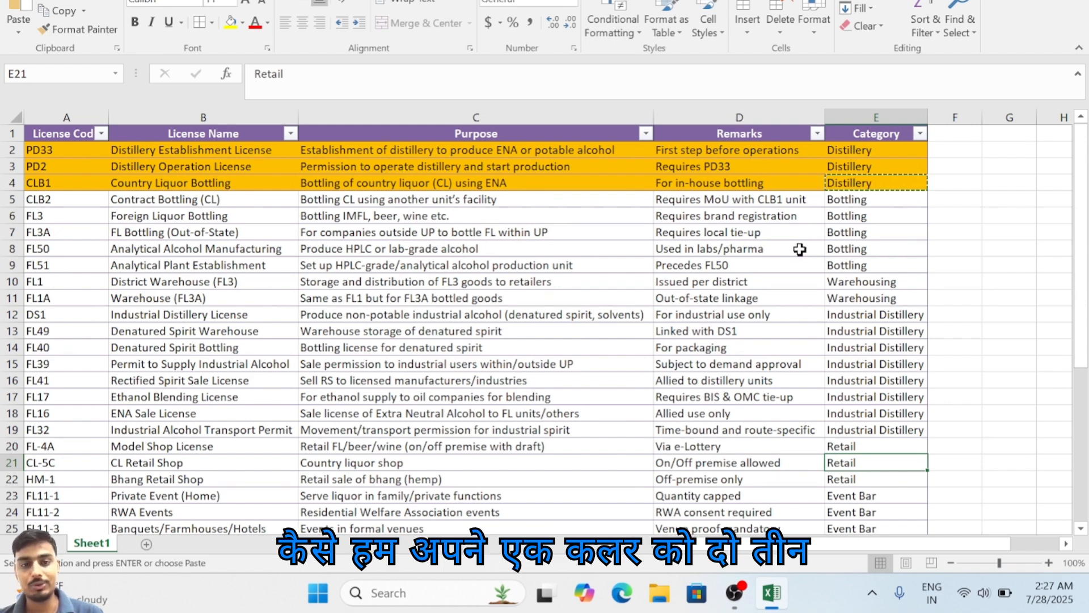
Step: Start a new conditional formatting rule for A5:E5 that uses a formula to determine which cells to format
{"action": "left_click", "coordinate": [861, 195]}
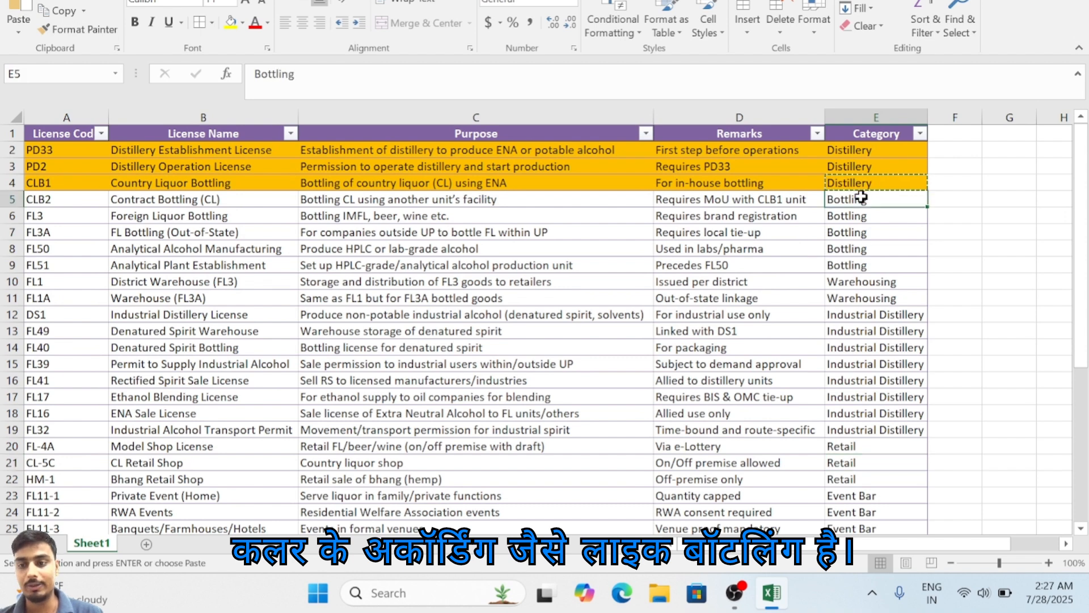
{"action": "left_click_drag", "start_coordinate": [854, 199], "coordinate": [51, 199]}
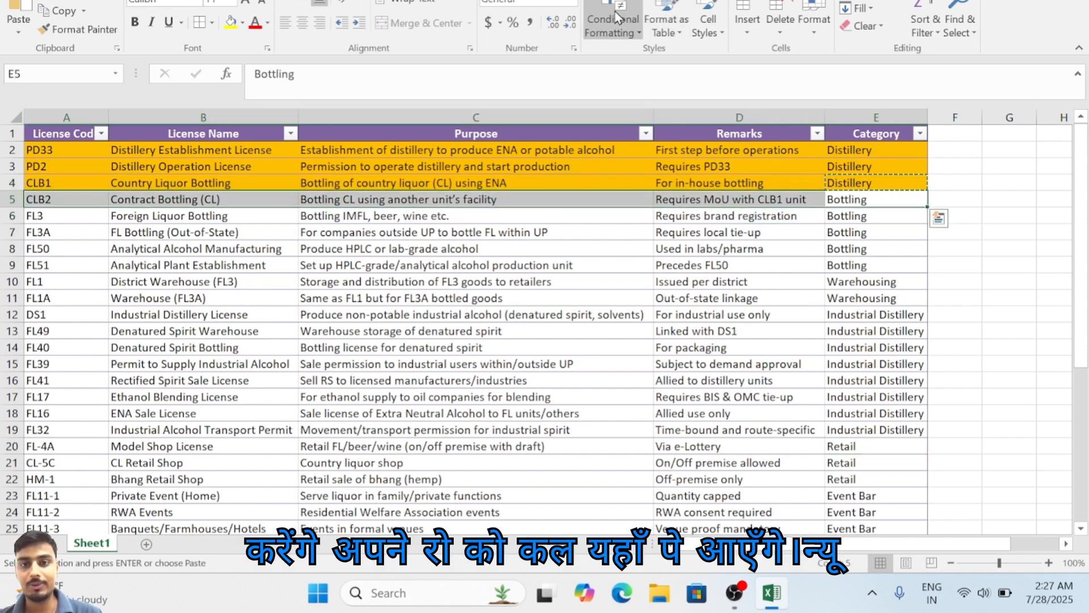
{"action": "left_click", "coordinate": [612, 26]}
{"action": "left_click", "coordinate": [682, 229]}
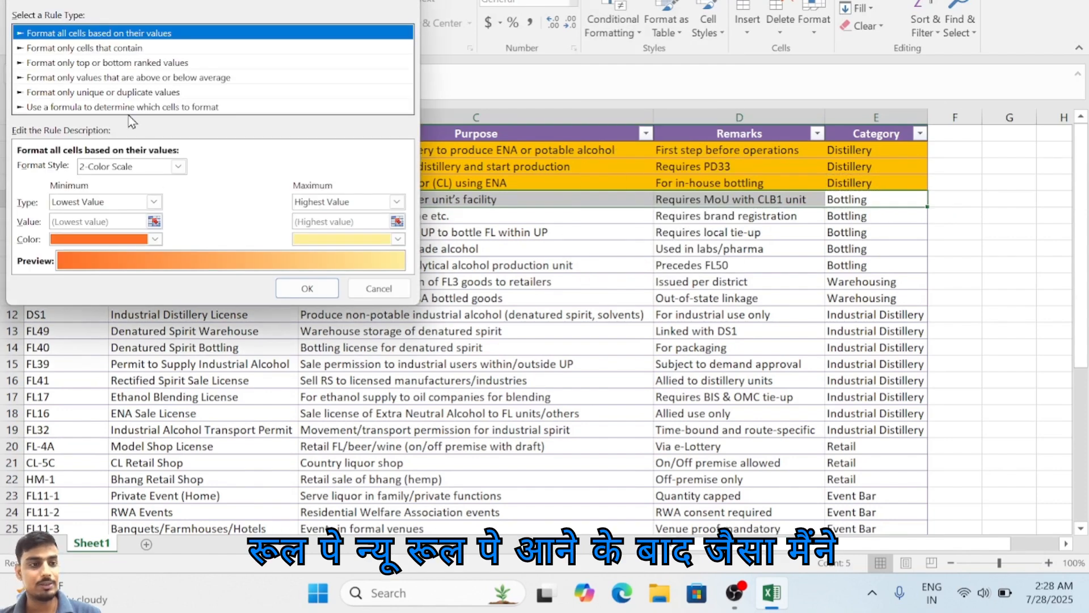
{"action": "left_click", "coordinate": [136, 97]}
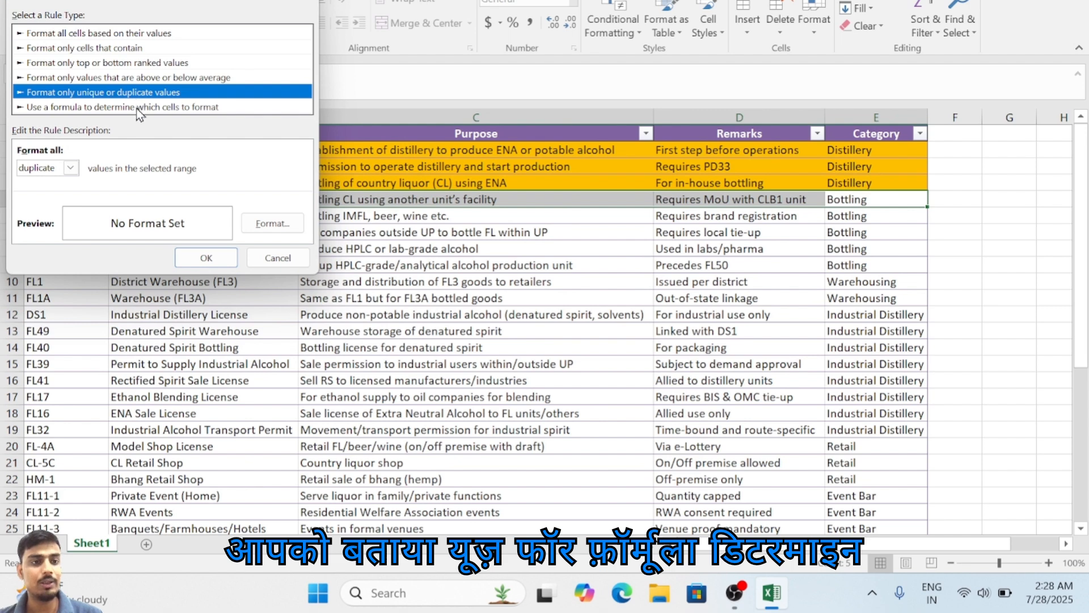
{"action": "left_click", "coordinate": [138, 107]}
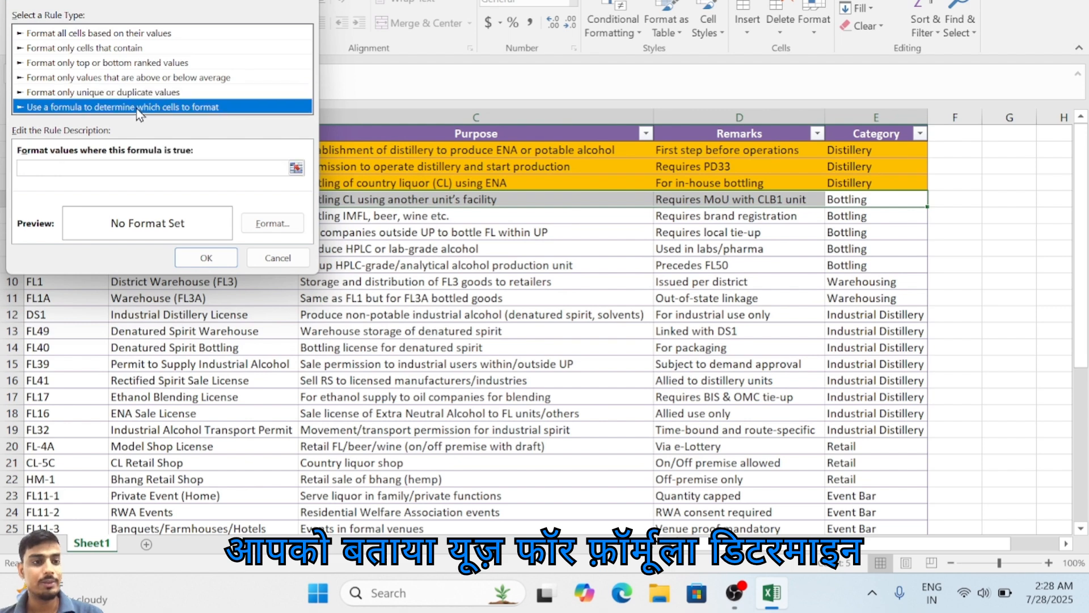
{"action": "left_click", "coordinate": [156, 170]}
{"action": "left_click", "coordinate": [878, 199]}
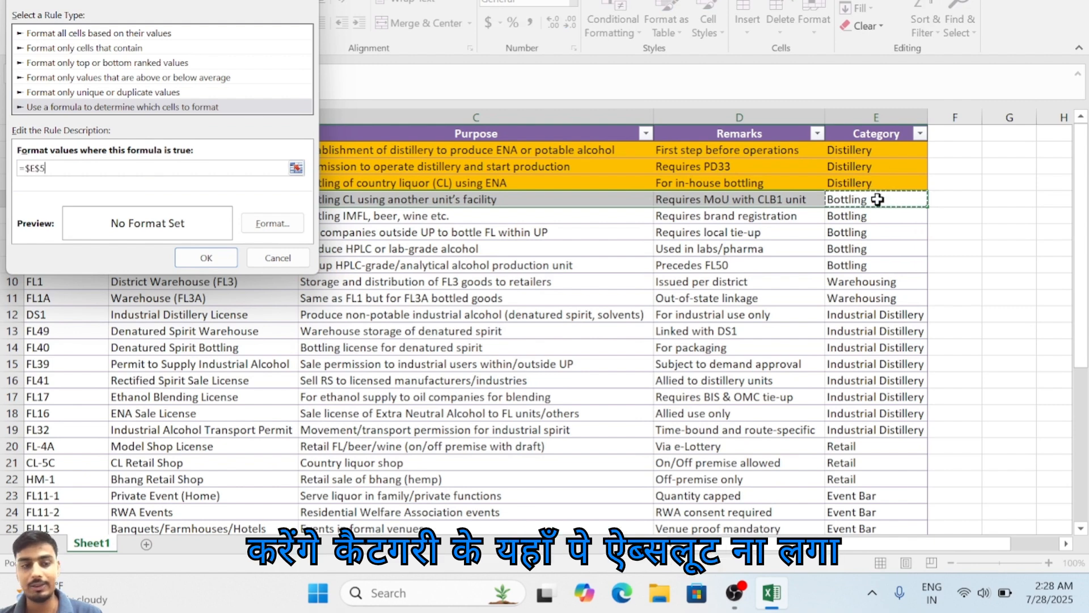
{"action": "key", "text": "BackSpace"}
{"action": "key", "text": "BackSpace"}
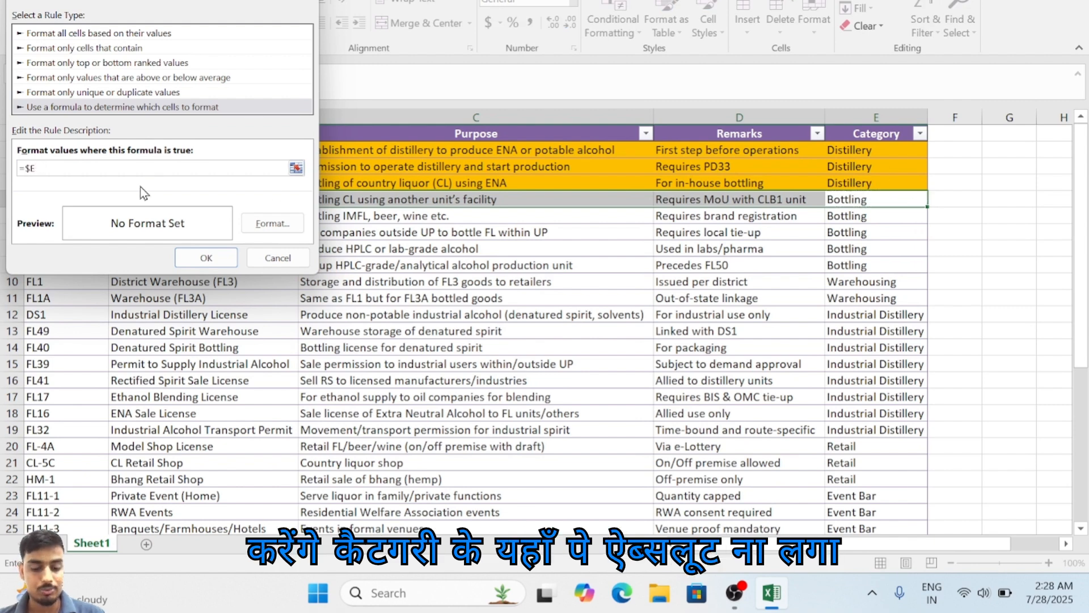
{"action": "type", "text": "5"}
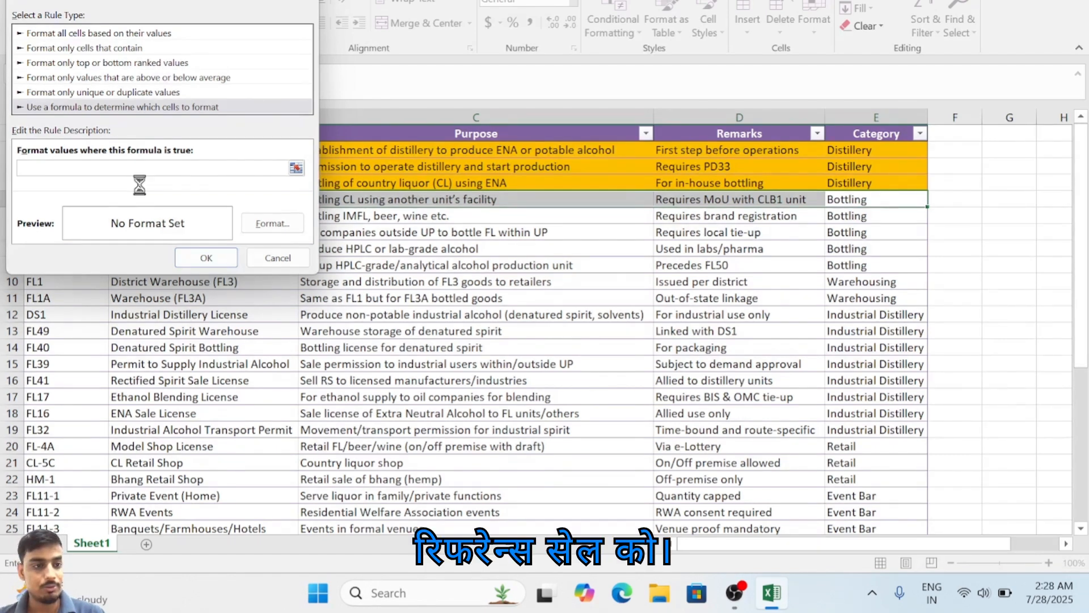
{"action": "key", "text": "BackSpace"}
{"action": "key", "text": "BackSpace"}
{"action": "key", "text": "BackSpace"}
{"action": "key", "text": "BackSpace"}
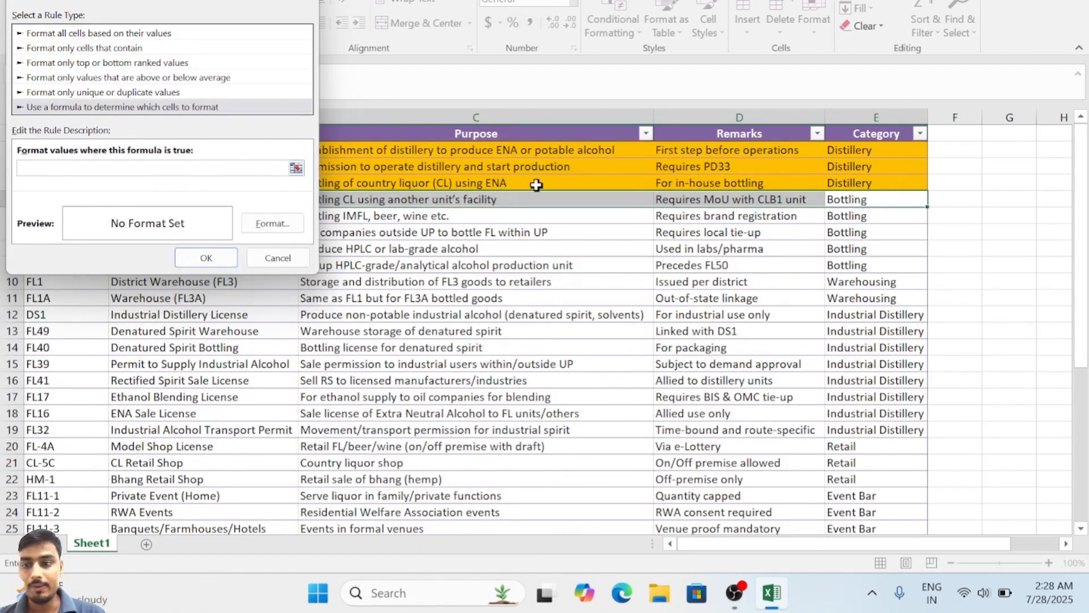
Step: Enter =$E5="Bottling" as the rule's formula, locking only the Category column
{"action": "left_click", "coordinate": [848, 199]}
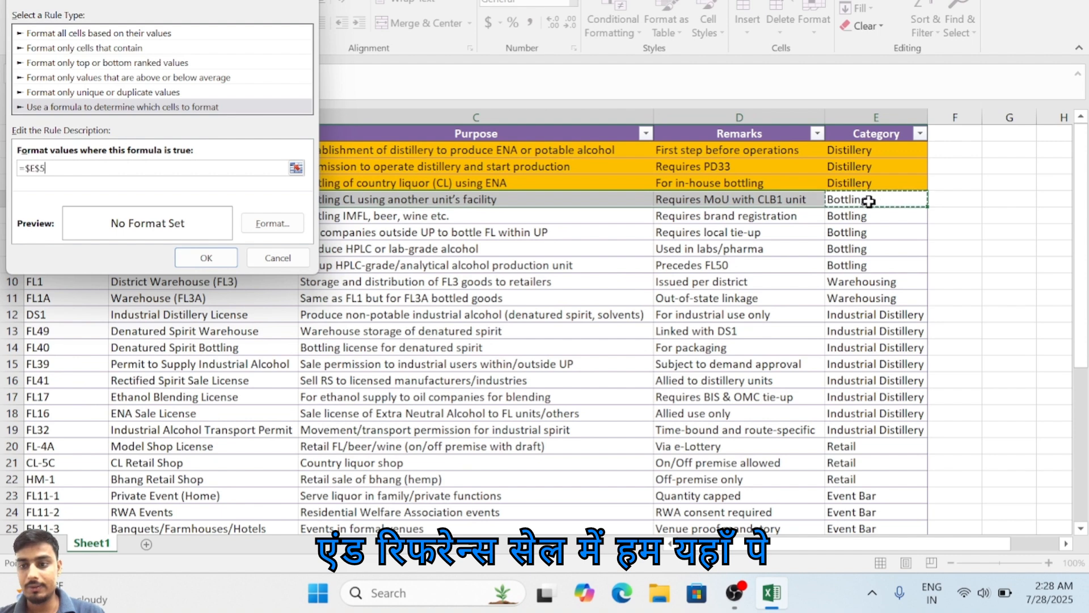
{"action": "left_click", "coordinate": [41, 168]}
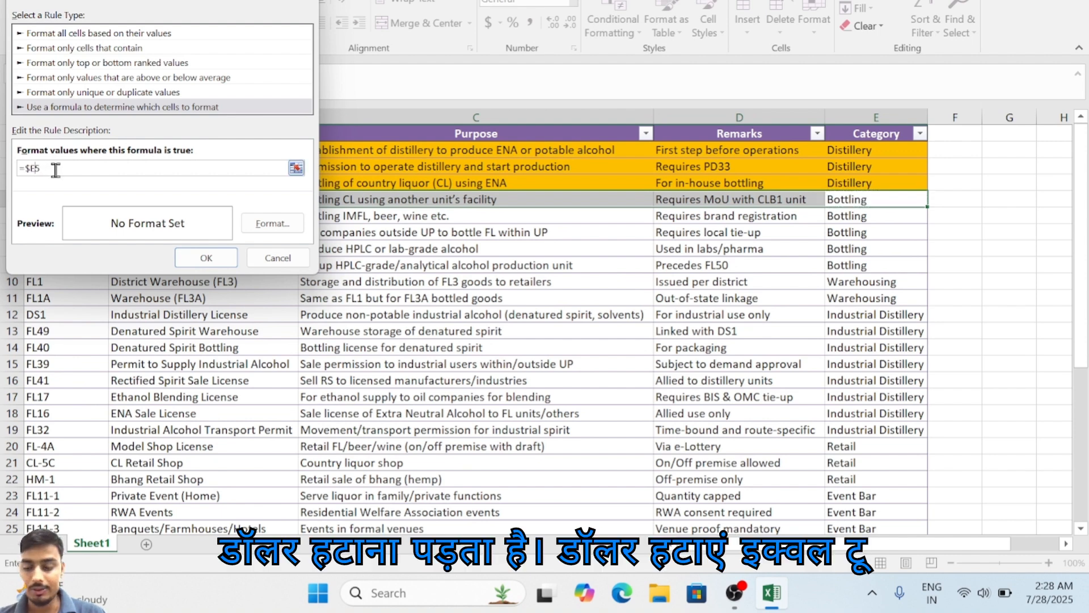
{"action": "type", "text": "="}
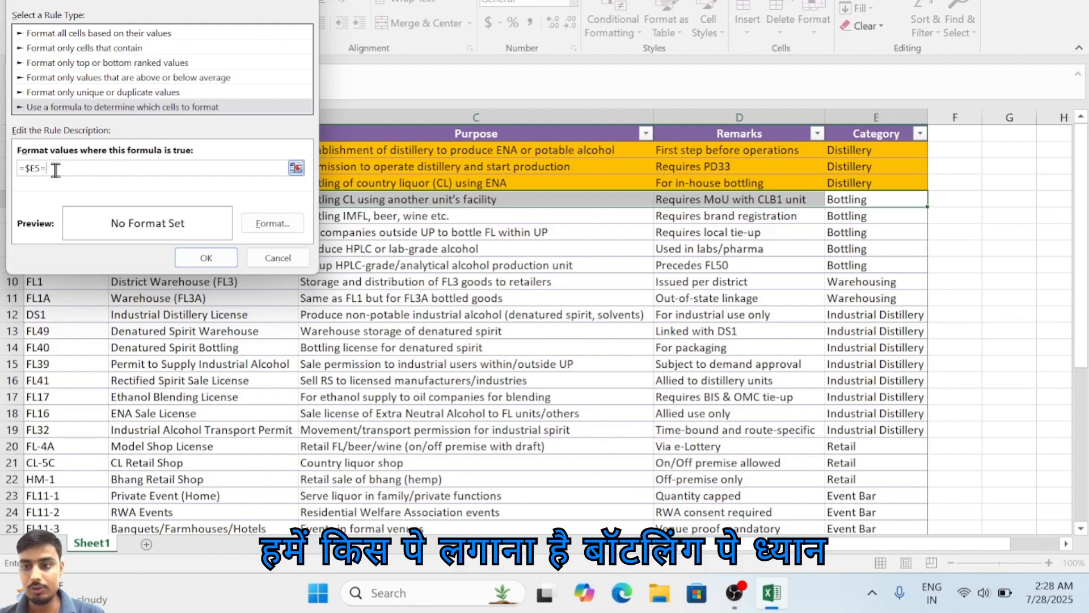
{"action": "type", "text": "\""}
{"action": "key", "text": "shift+space"}
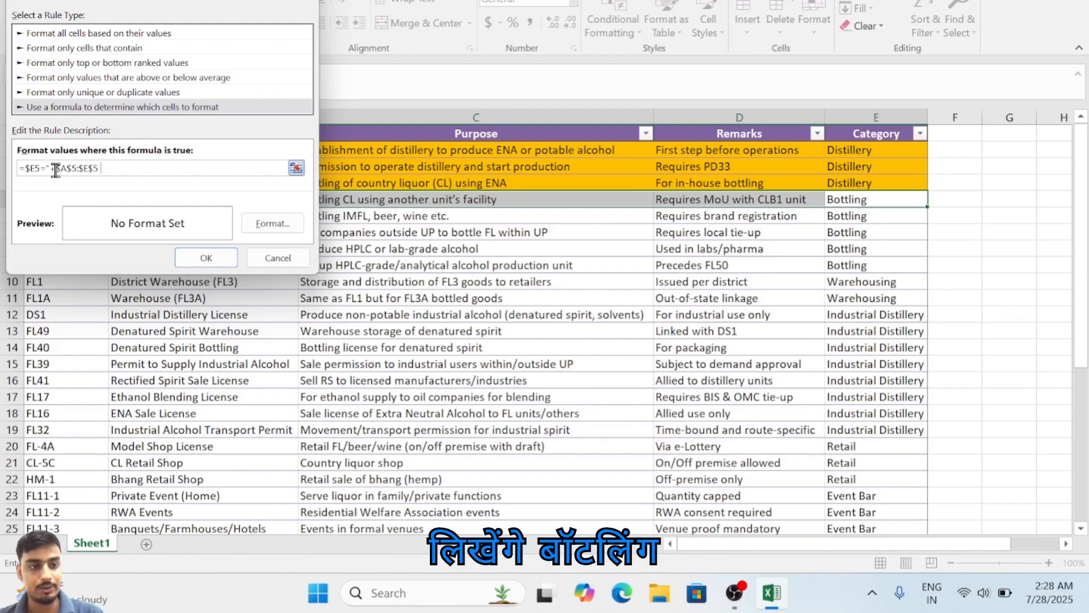
{"action": "key", "text": "BackSpace"}
{"action": "key", "text": "BackSpace"}
{"action": "key", "text": "BackSpace"}
{"action": "key", "text": "BackSpace"}
{"action": "key", "text": "BackSpace"}
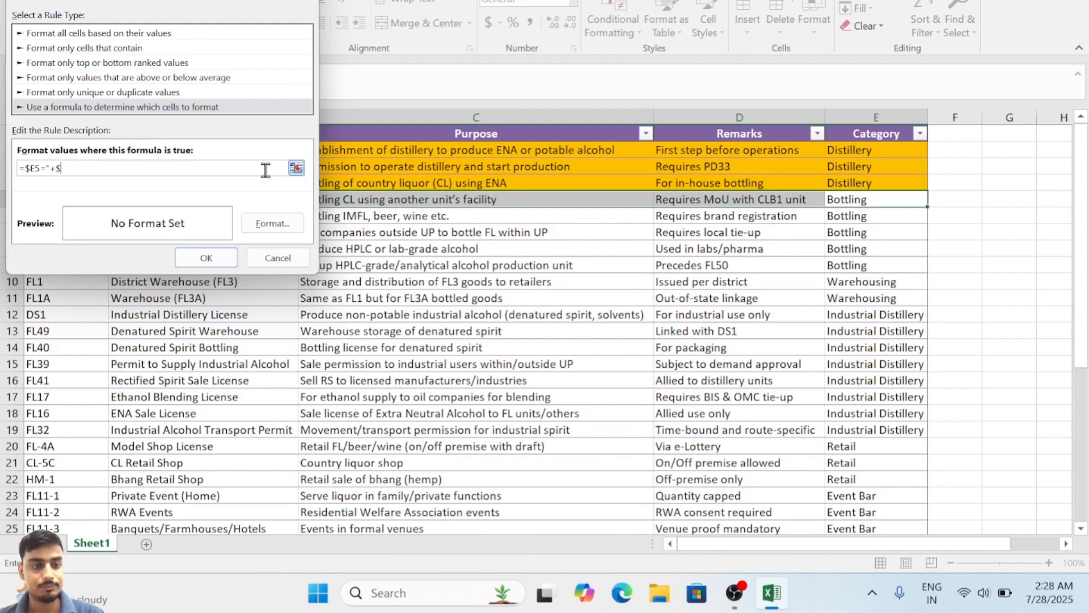
{"action": "type", "text": "Bott"}
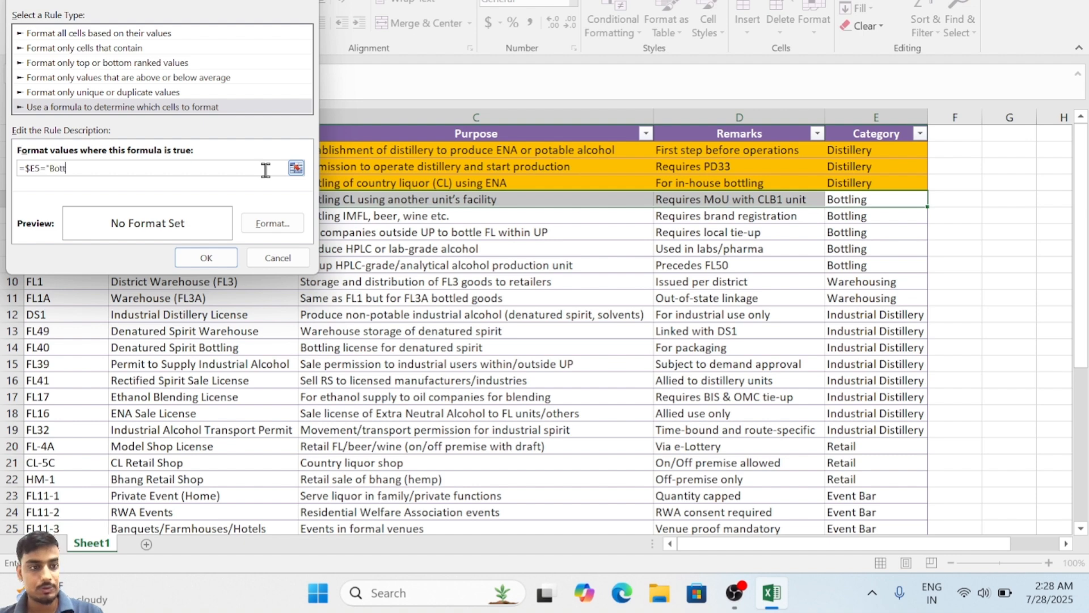
{"action": "type", "text": "ling"}
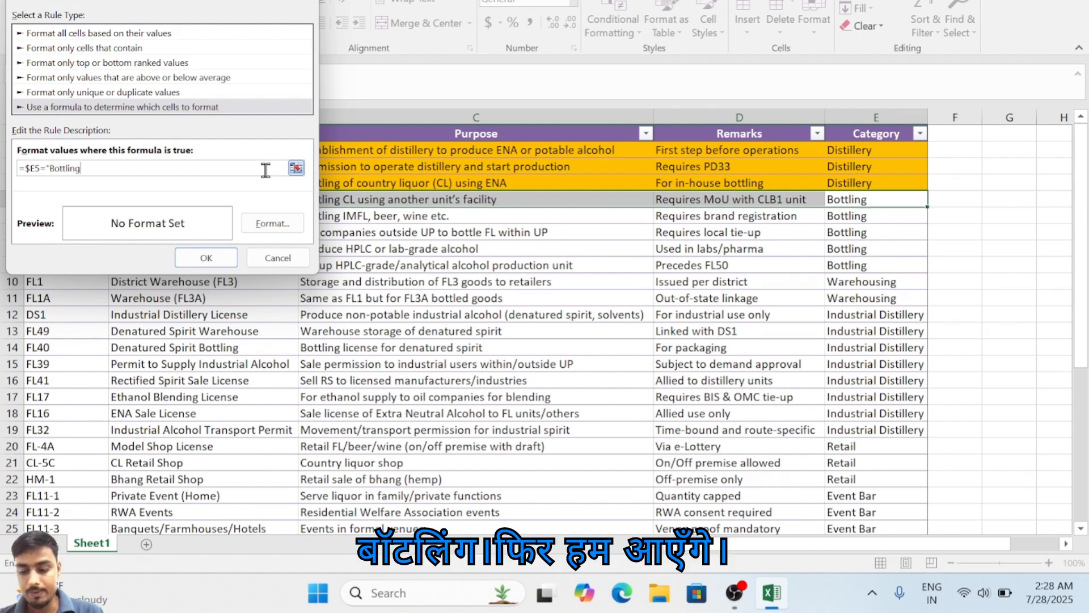
Step: Give the Bottling rule a light blue fill and apply the rule to the CLB2 row
{"action": "left_click", "coordinate": [271, 222]}
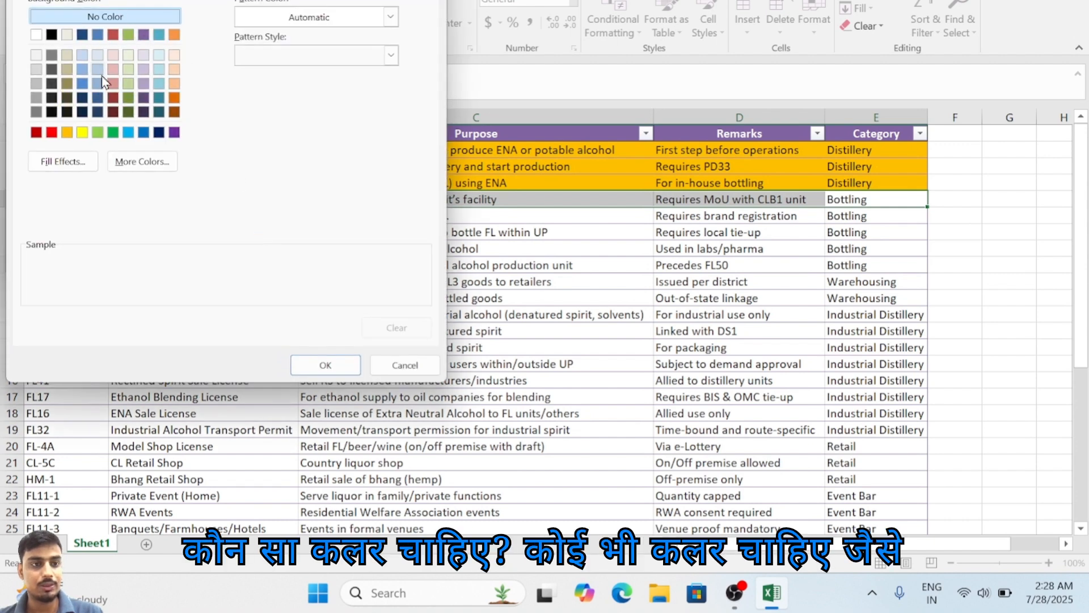
{"action": "left_click", "coordinate": [82, 69]}
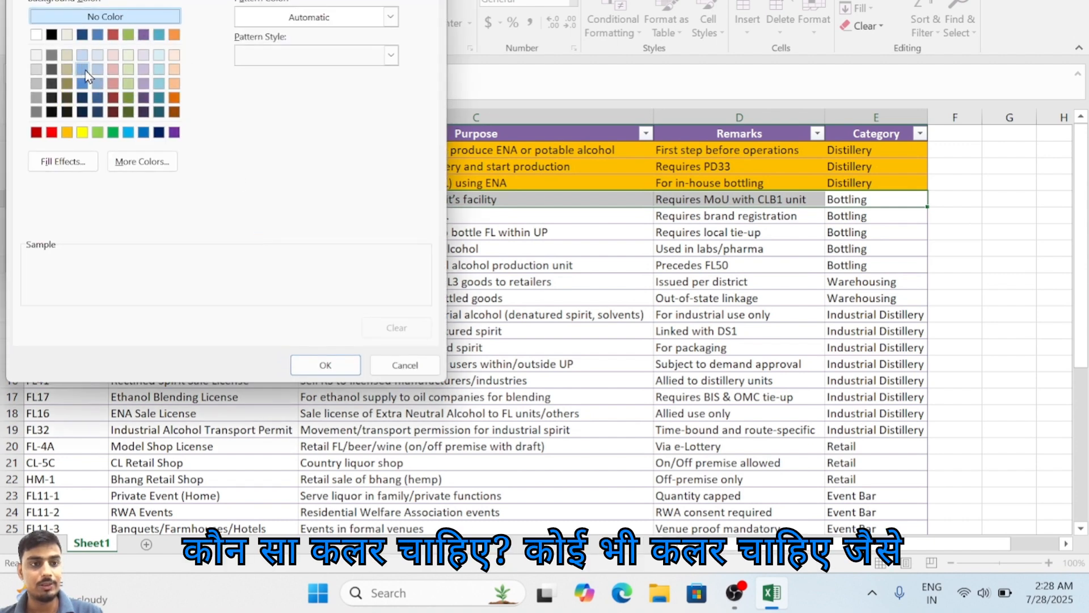
{"action": "left_click", "coordinate": [303, 362]}
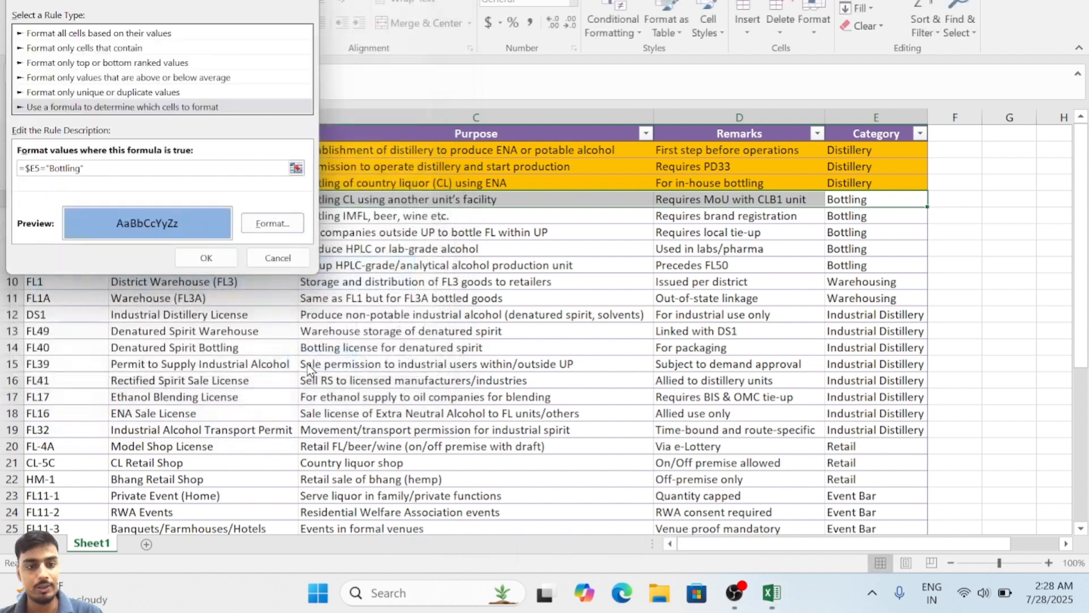
{"action": "left_click", "coordinate": [215, 254]}
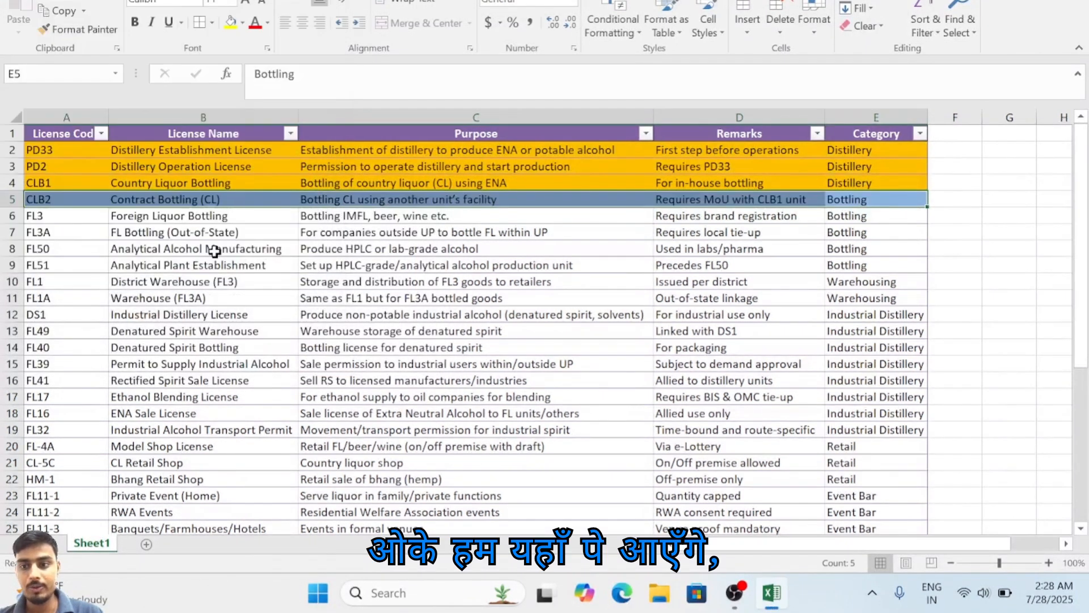
Step: Copy the CLB2 row's conditional formatting onto the license rows from FL3A downward with Format Painter
{"action": "left_click", "coordinate": [72, 31]}
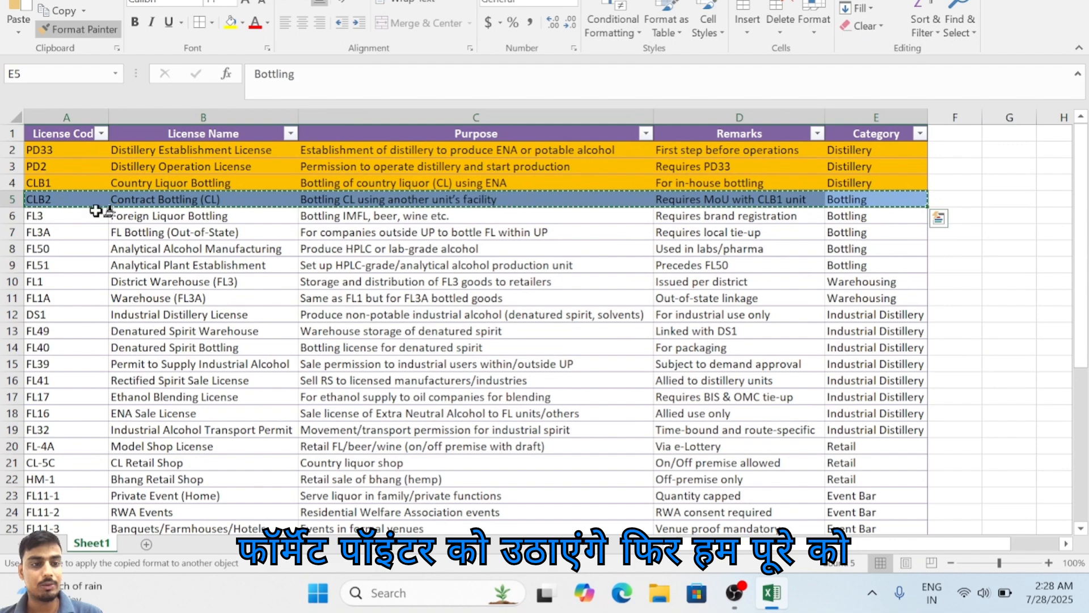
{"action": "mouse_move", "coordinate": [51, 220]}
{"action": "left_mouse_down"}
{"action": "mouse_move", "coordinate": [625, 430]}
{"action": "mouse_move", "coordinate": [1016, 485]}
{"action": "mouse_move", "coordinate": [829, 410]}
{"action": "mouse_move", "coordinate": [793, 541]}
{"action": "mouse_move", "coordinate": [785, 498]}
{"action": "left_mouse_up"}
{"action": "left_click", "coordinate": [892, 229]}
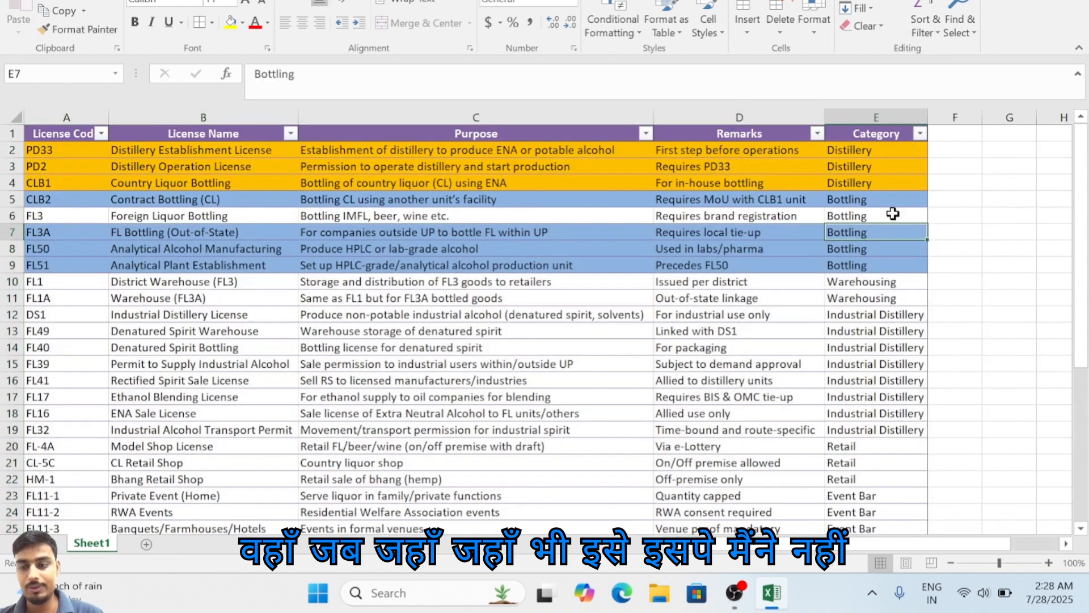
Step: Copy the blue Bottling row formatting from the FL3A row onto the FL3 row with Format Painter
{"action": "left_click_drag", "start_coordinate": [893, 219], "coordinate": [25, 234]}
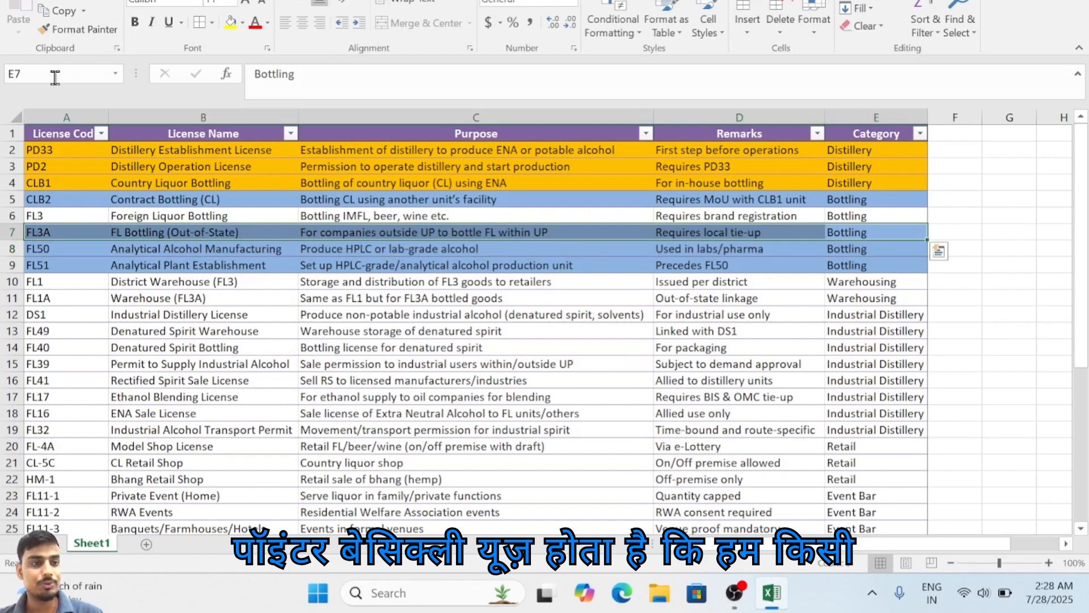
{"action": "left_click", "coordinate": [78, 29]}
{"action": "left_click_drag", "start_coordinate": [815, 221], "coordinate": [28, 218]}
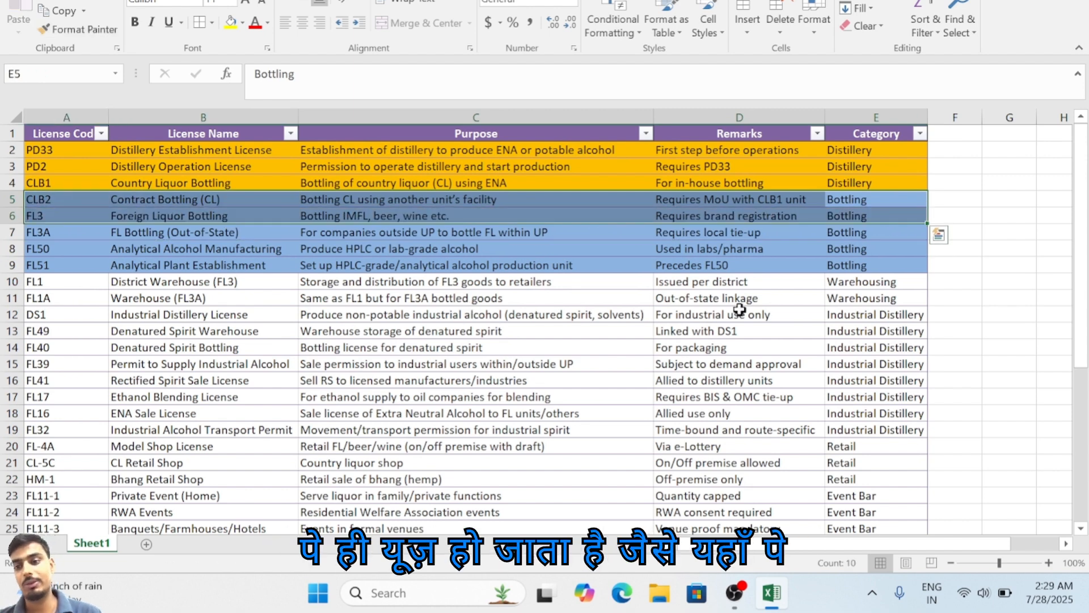
Step: Copy the Bottling category from E5 into the CLB1 row's Category cell, E4
{"action": "left_click", "coordinate": [884, 205]}
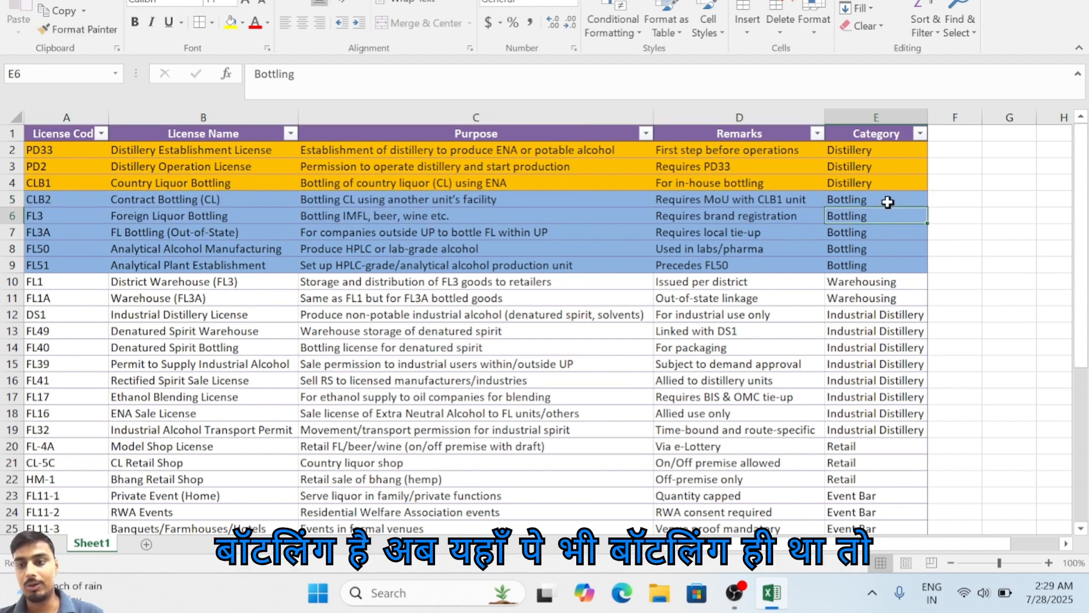
{"action": "key", "text": "ctrl+c"}
{"action": "left_click", "coordinate": [867, 182]}
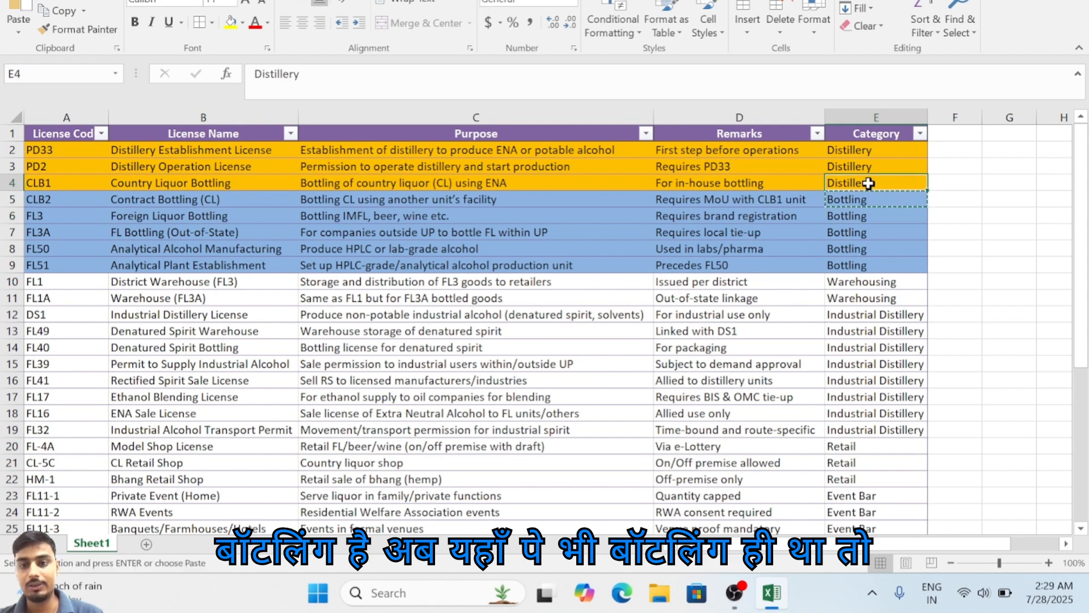
{"action": "key", "text": "ctrl+v"}
Step: Copy the CLB2 row's formatting onto the whole CLB1 row, A4:E4, with Format Painter
{"action": "mouse_move", "coordinate": [839, 267]}
{"action": "left_mouse_down"}
{"action": "mouse_move", "coordinate": [902, 221]}
{"action": "mouse_move", "coordinate": [892, 203]}
{"action": "mouse_move", "coordinate": [307, 195]}
{"action": "mouse_move", "coordinate": [20, 213]}
{"action": "left_mouse_up"}
{"action": "left_click", "coordinate": [892, 204]}
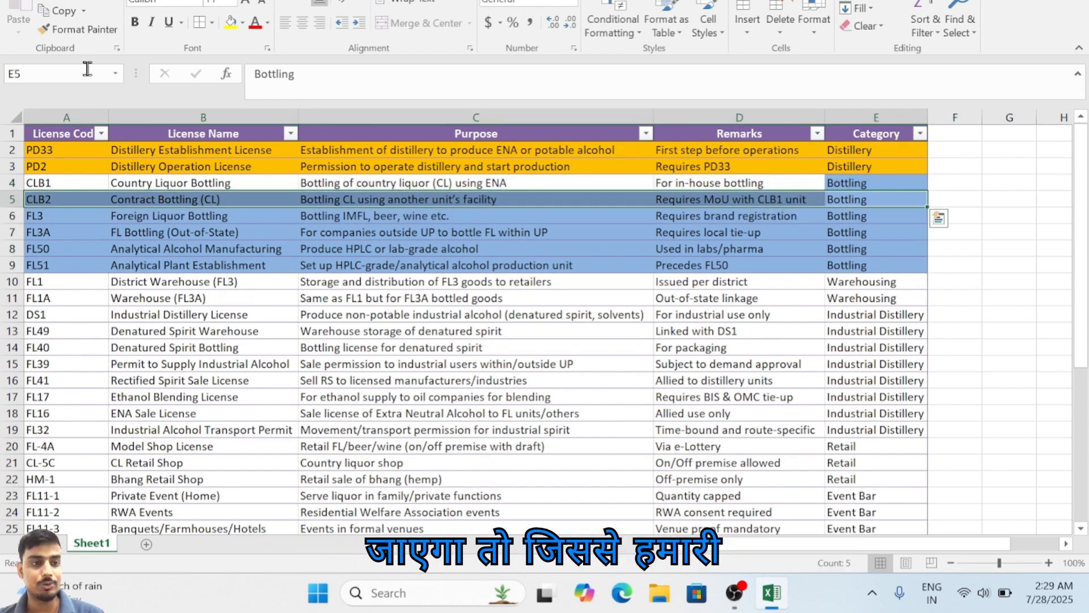
{"action": "left_click", "coordinate": [101, 30]}
{"action": "mouse_move", "coordinate": [68, 183]}
{"action": "left_mouse_down"}
{"action": "mouse_move", "coordinate": [813, 173]}
{"action": "mouse_move", "coordinate": [851, 183]}
{"action": "left_mouse_up"}
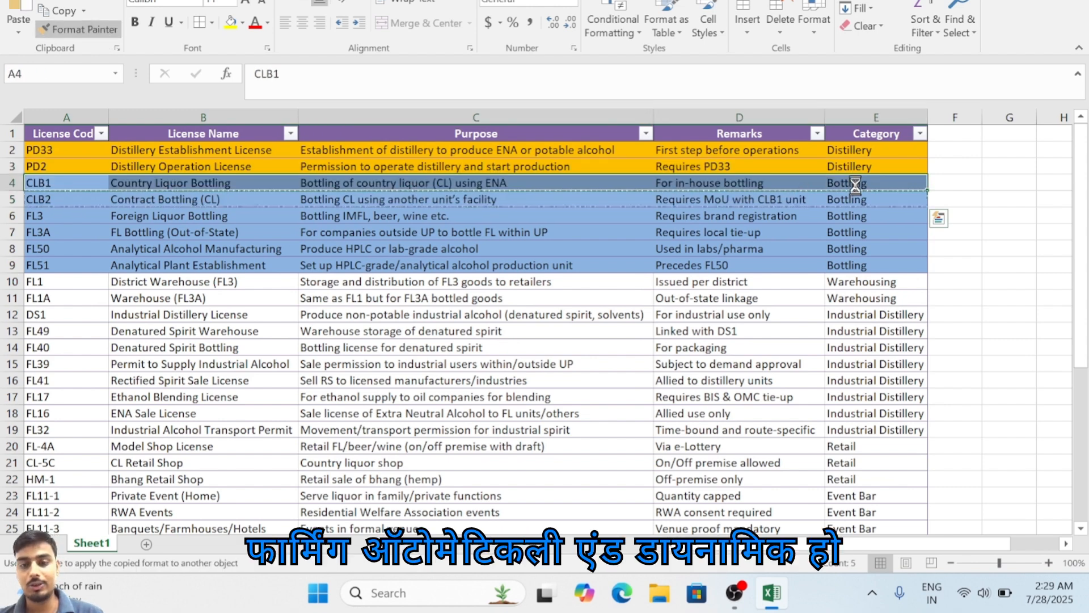
Step: Copy the Bottling category from E9 into the DS1 row's Category cell, E12
{"action": "left_click", "coordinate": [868, 311]}
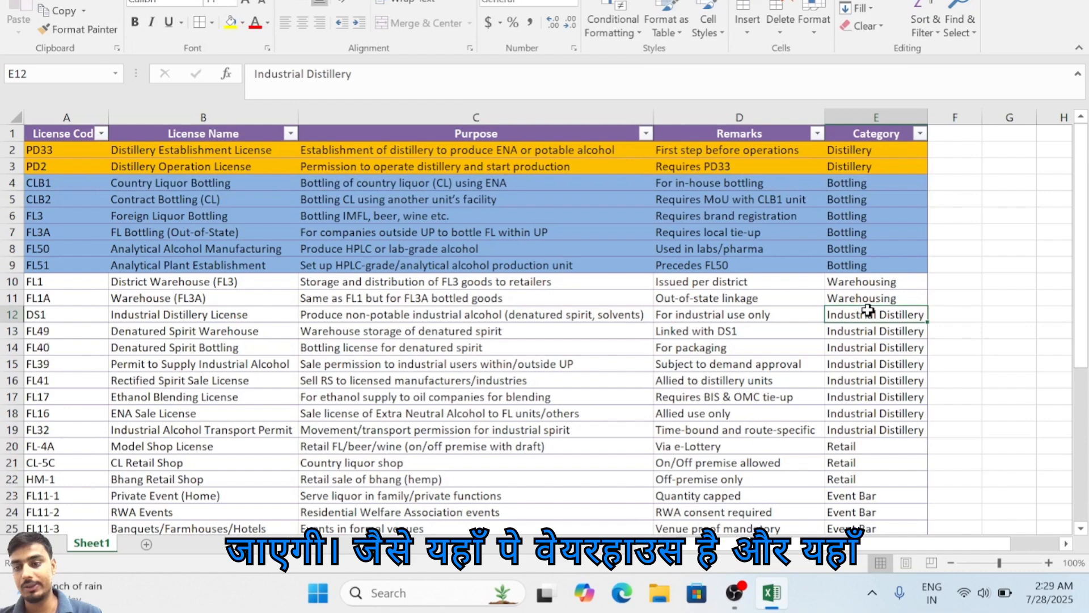
{"action": "left_click", "coordinate": [874, 279]}
{"action": "left_click", "coordinate": [868, 267]}
{"action": "key", "text": "ctrl+c"}
{"action": "left_click", "coordinate": [870, 316]}
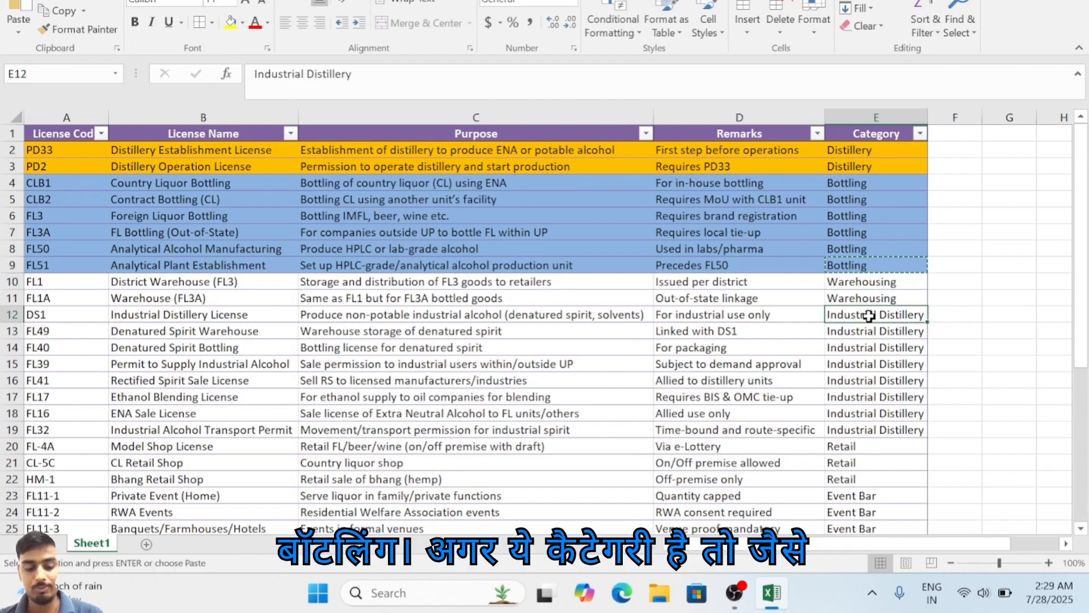
{"action": "key", "text": "ctrl+v"}
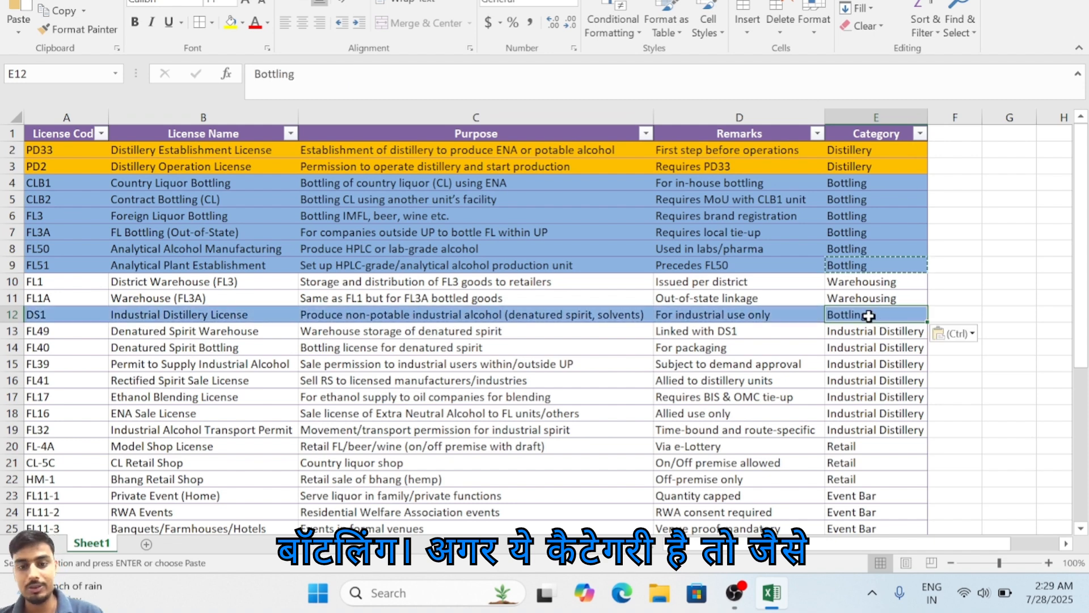